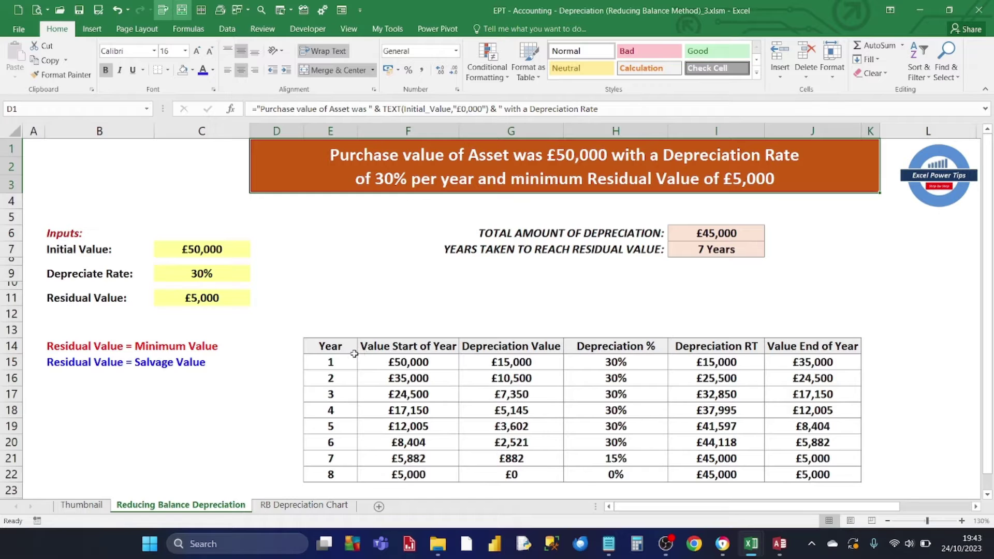
# Examine the Initial Value, Depreciation Rate and Residual Value input cells and the named range assigned to the initial value.
pyautogui.click(202, 254)
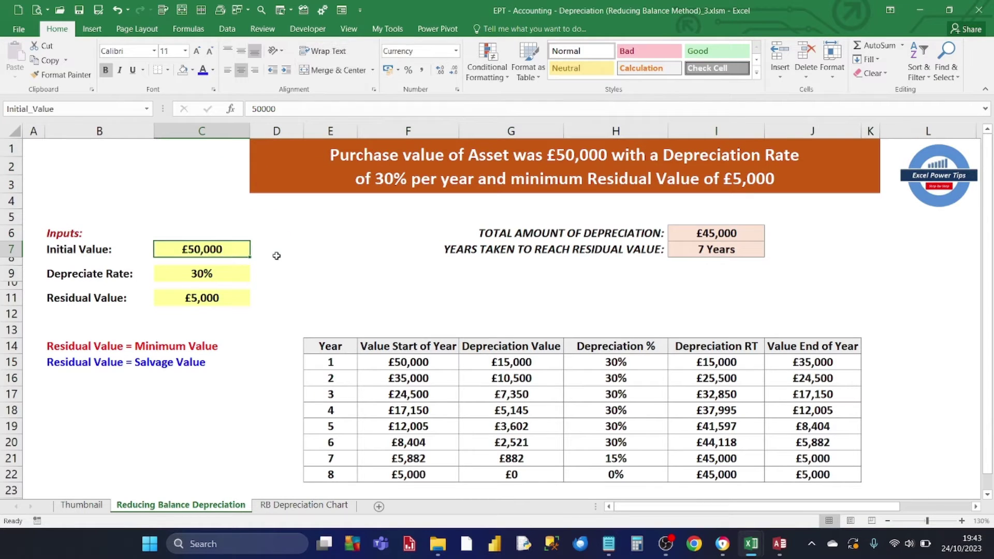
pyautogui.click(177, 274)
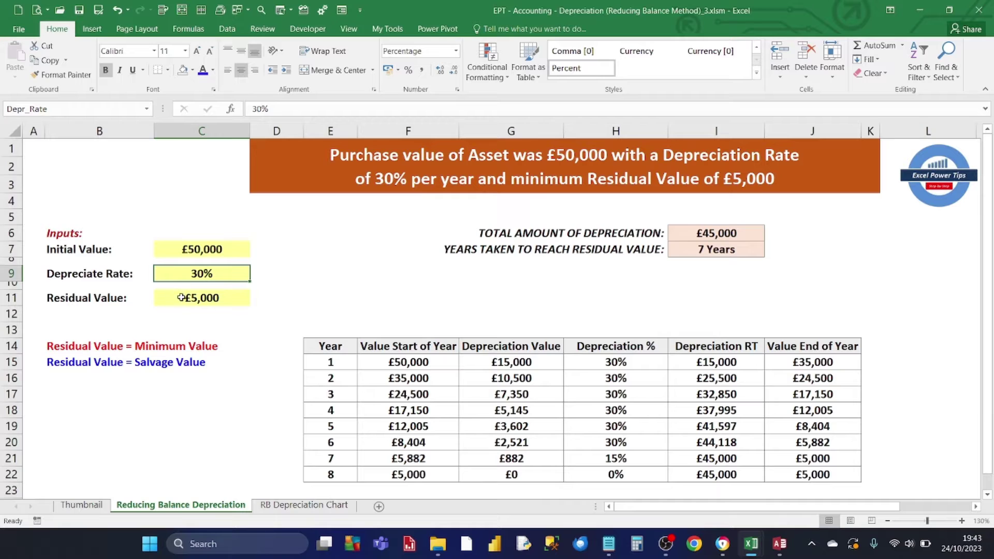
pyautogui.click(181, 298)
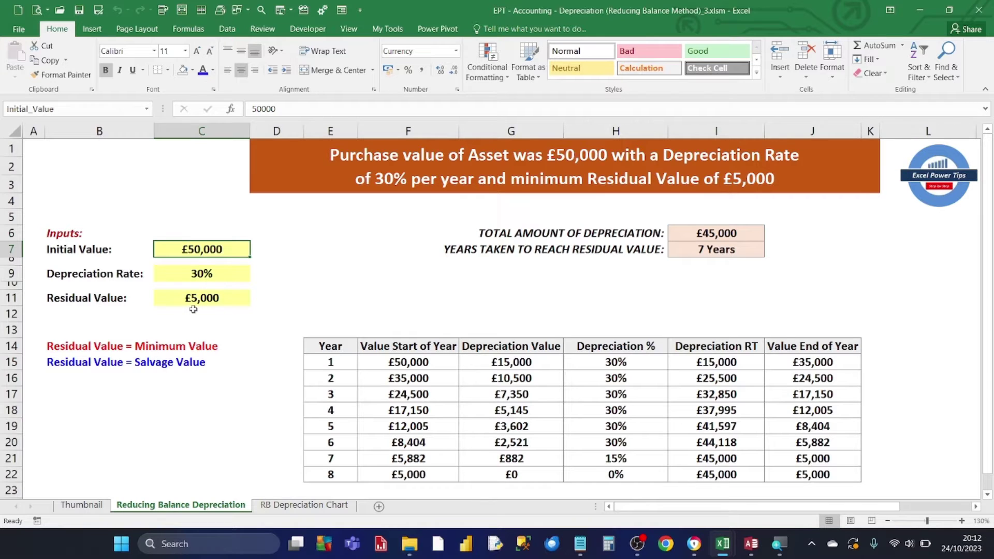
pyautogui.click(194, 211)
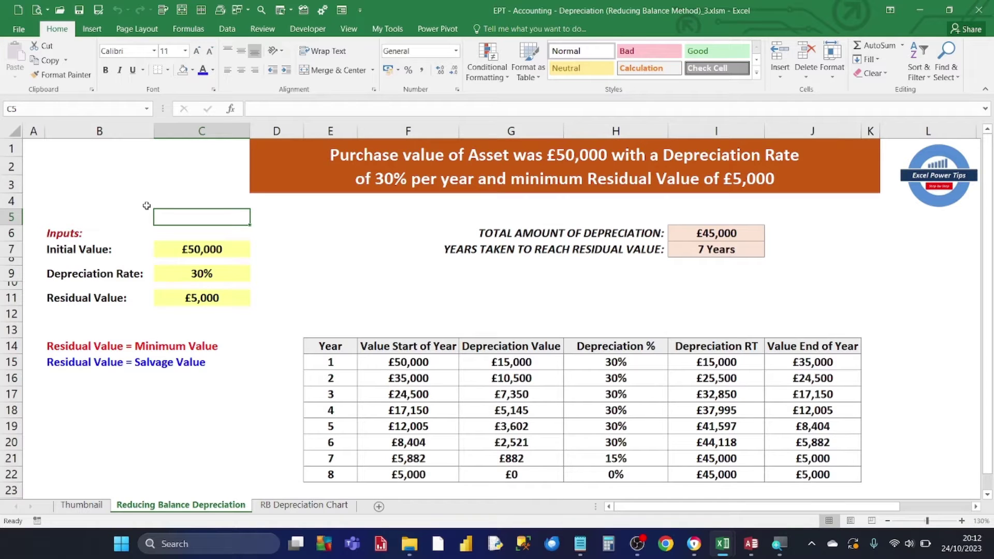
pyautogui.click(18, 108)
pyautogui.click(193, 249)
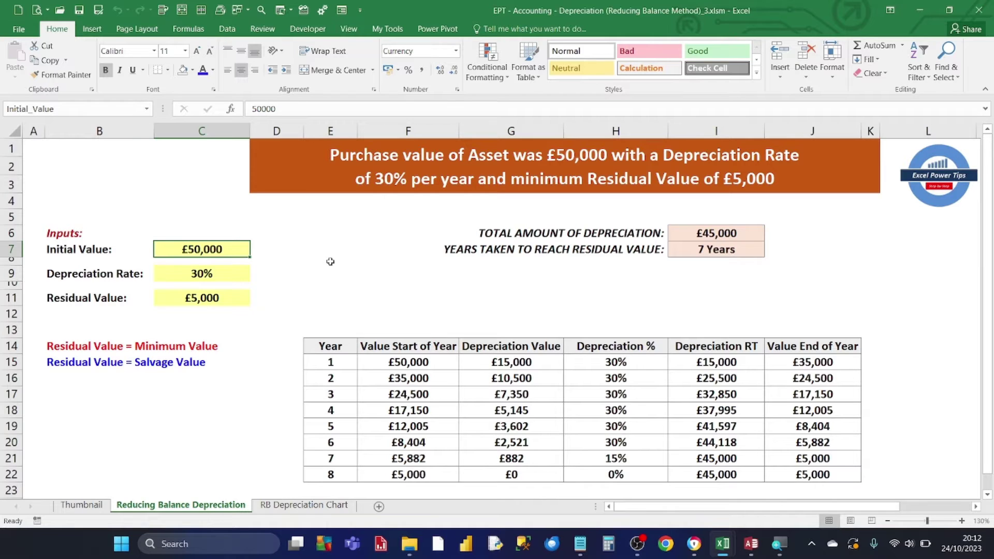
pyautogui.hotkey('ctrl', 'Up')
pyautogui.press('Right')
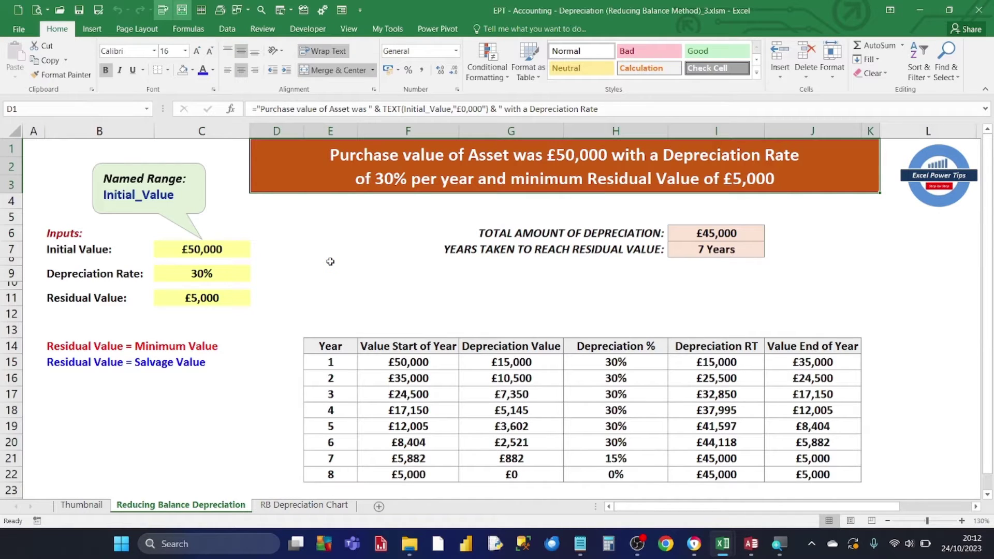
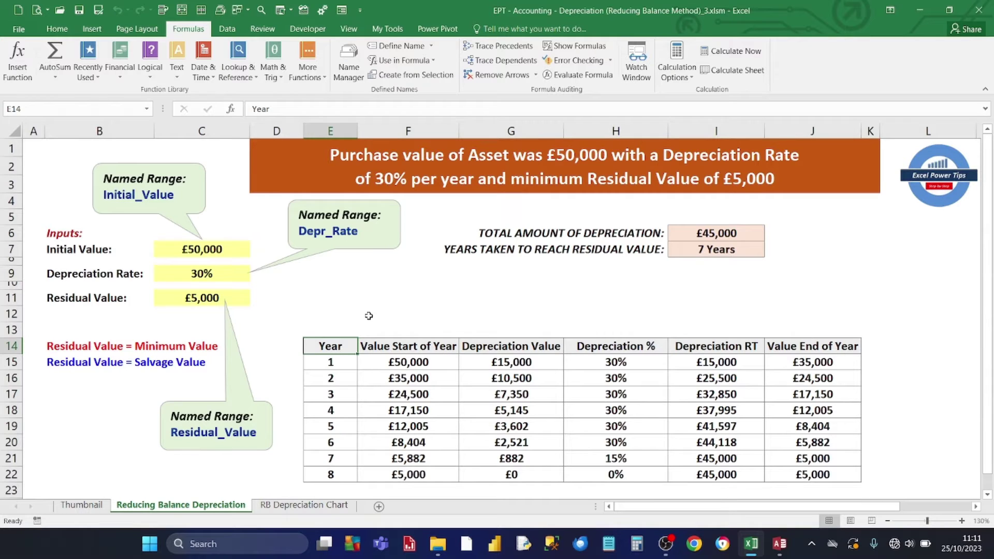
# Examine the depreciation table's column headings and the year 1 start value, depreciation value, running total and end value cells.
pyautogui.click(369, 346)
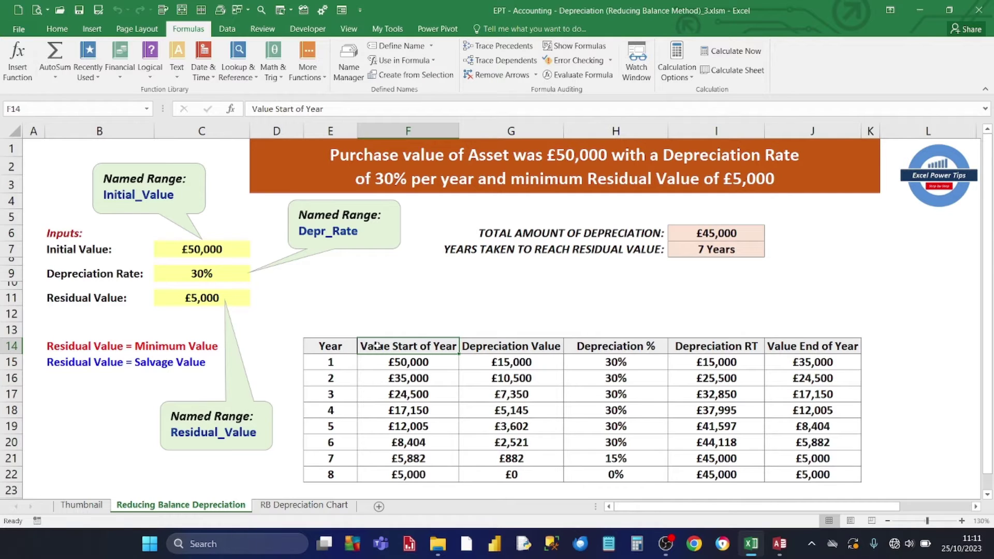
pyautogui.click(483, 347)
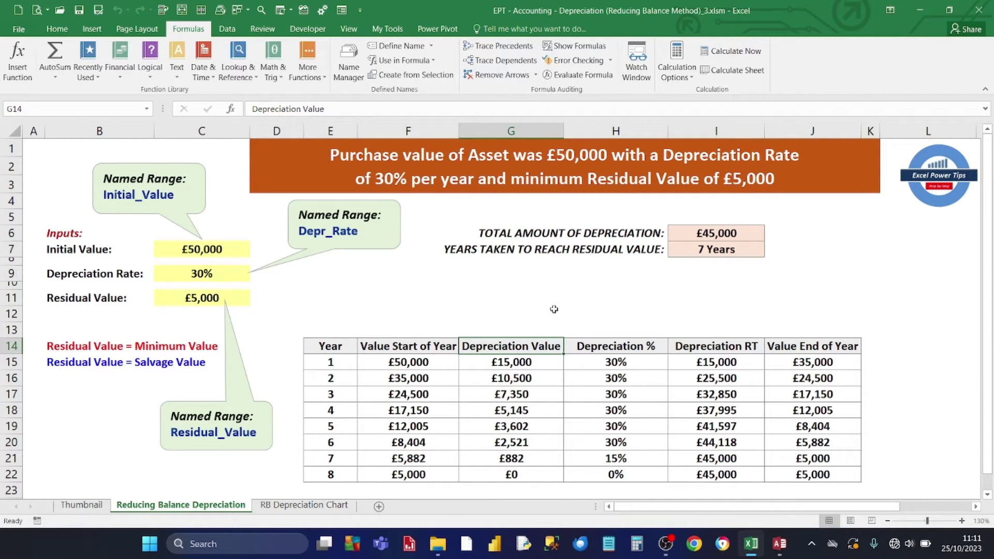
pyautogui.click(616, 346)
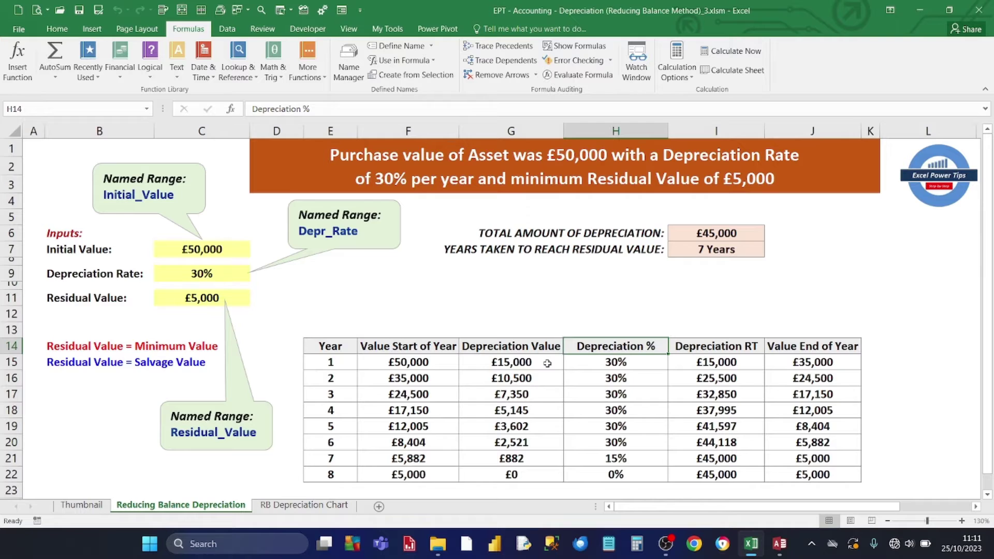
pyautogui.click(500, 361)
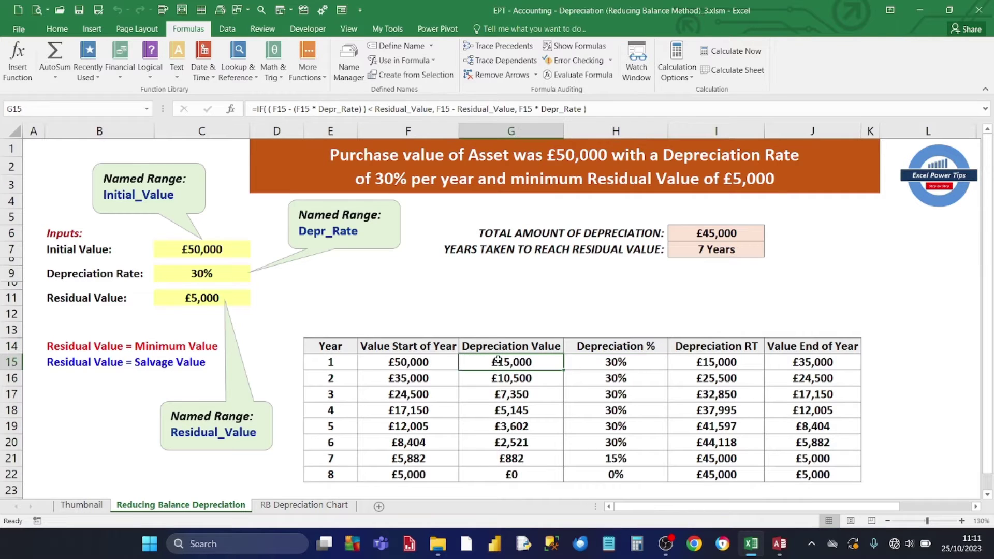
pyautogui.click(416, 361)
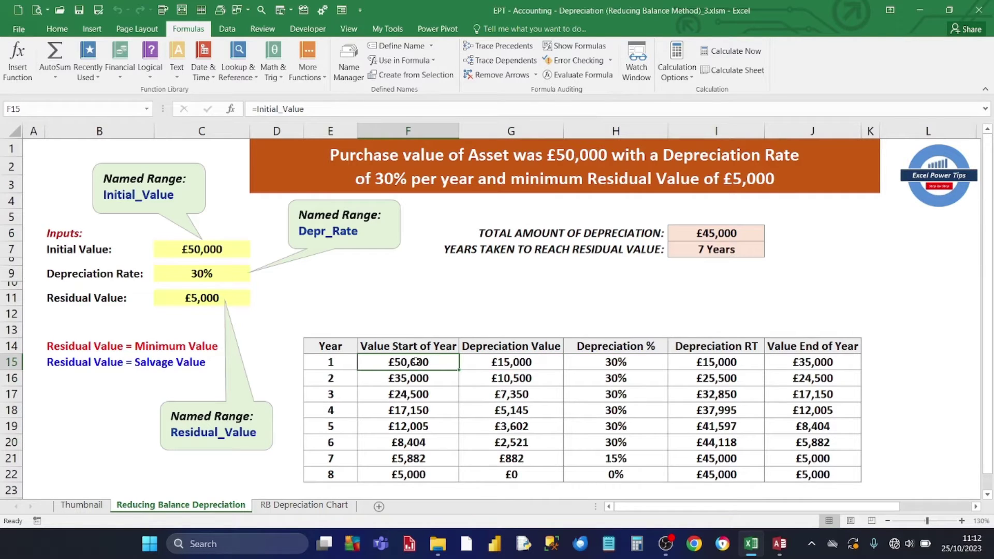
pyautogui.click(716, 361)
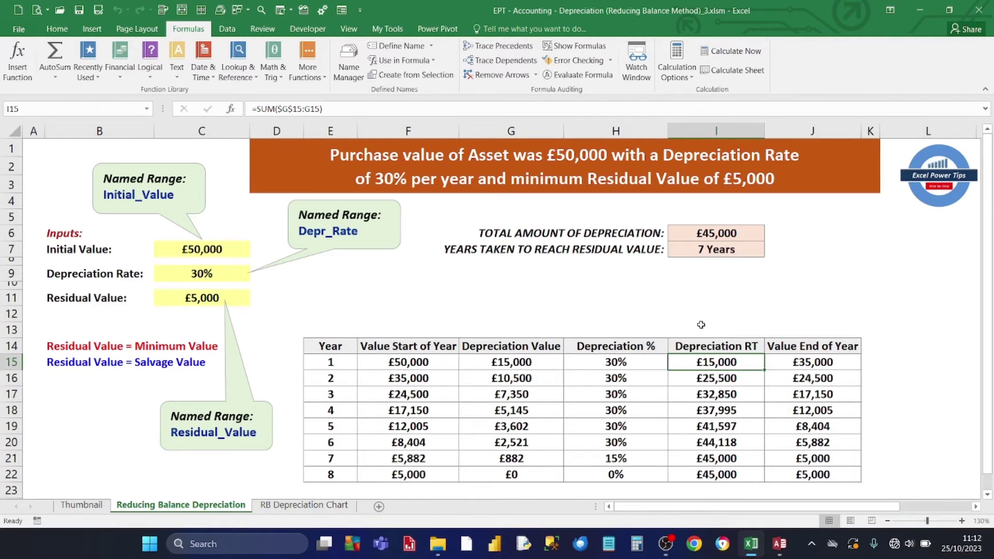
pyautogui.click(789, 360)
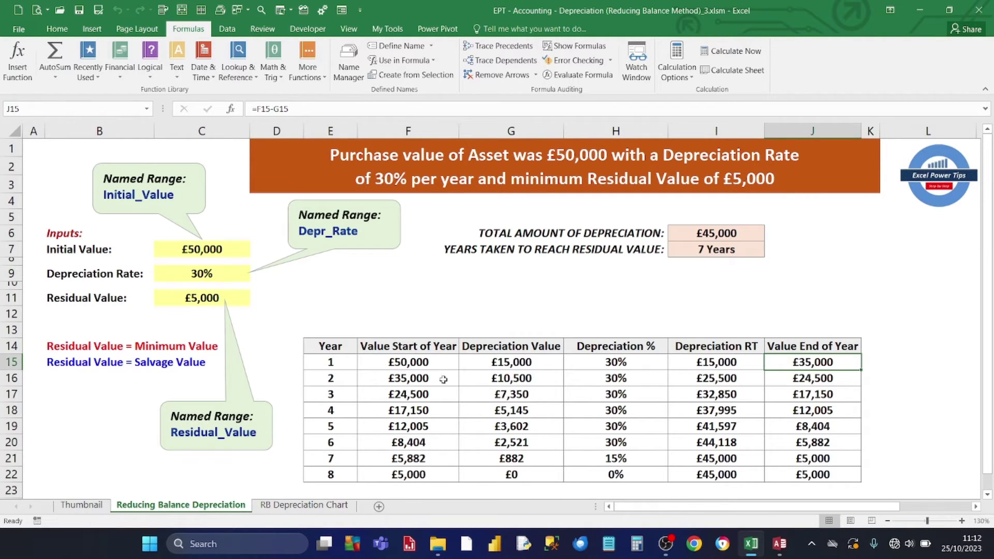
pyautogui.click(524, 361)
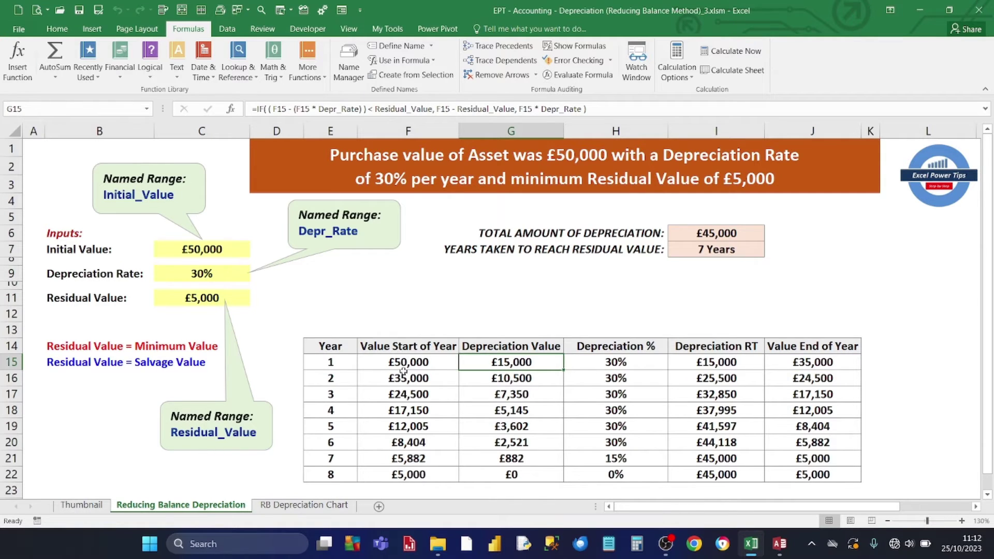
pyautogui.click(386, 362)
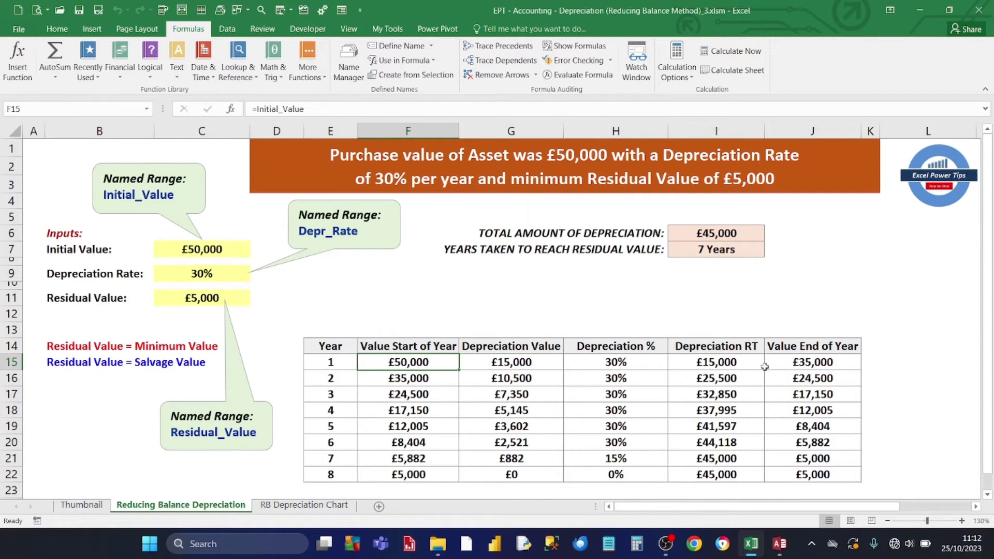
pyautogui.click(793, 361)
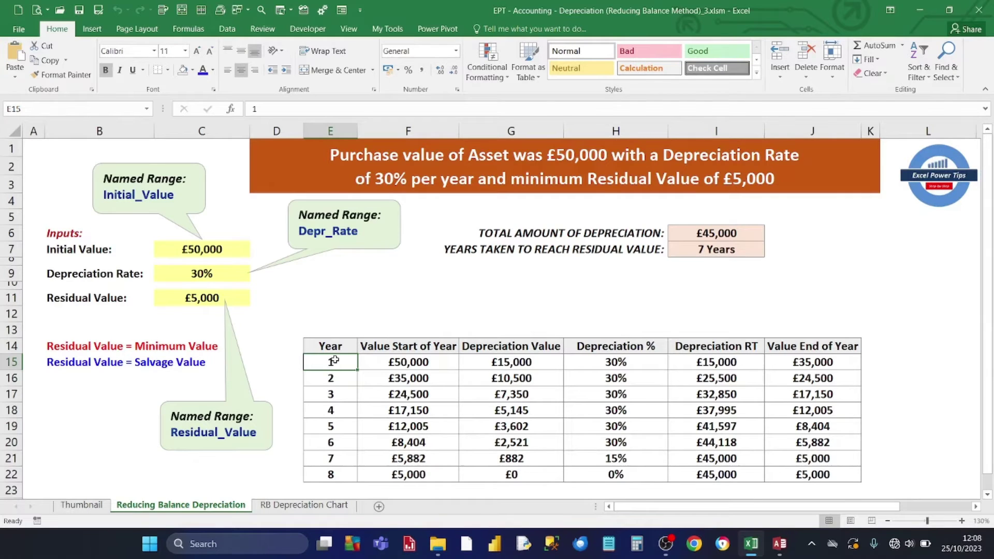
# Inspect the year 1 formulas for Value Start of Year and Depreciation Value in F15 and G15.
pyautogui.click(413, 368)
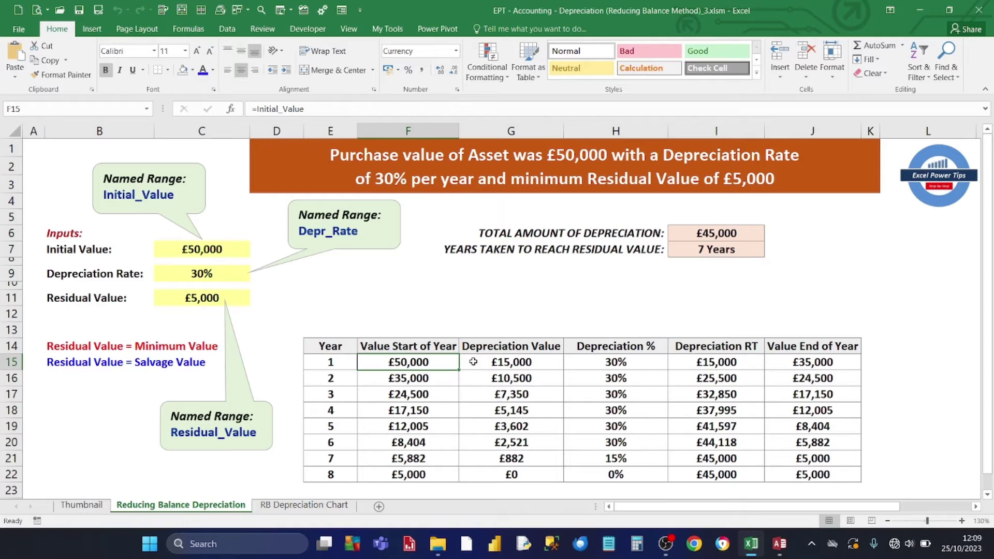
pyautogui.click(505, 362)
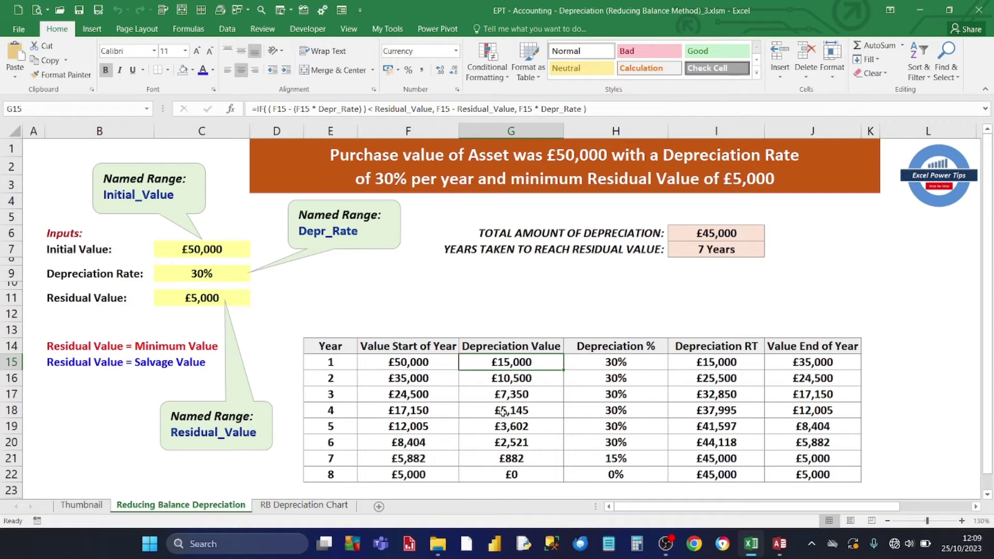
pyautogui.hotkey('ctrl', 'z')
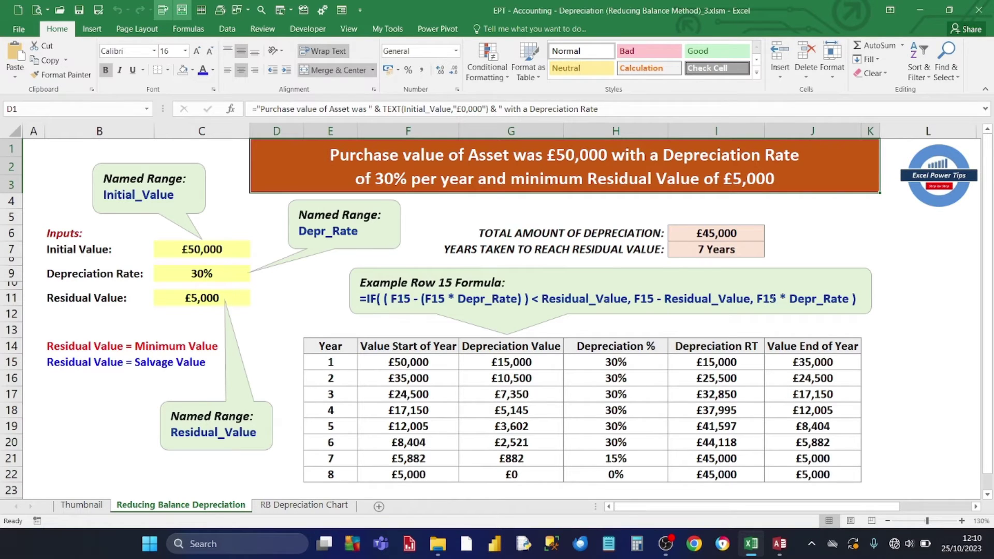
pyautogui.click(468, 356)
# Inspect the year 1 Depreciation % formula with its source cells, and the Depreciation RT formulas for years 1 and 8.
pyautogui.click(611, 358)
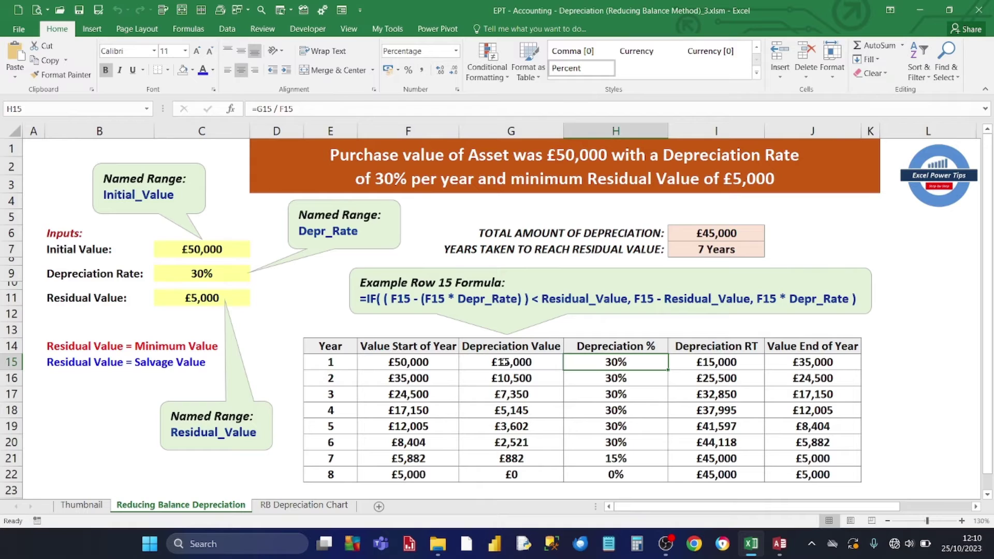
pyautogui.click(504, 362)
pyautogui.click(395, 362)
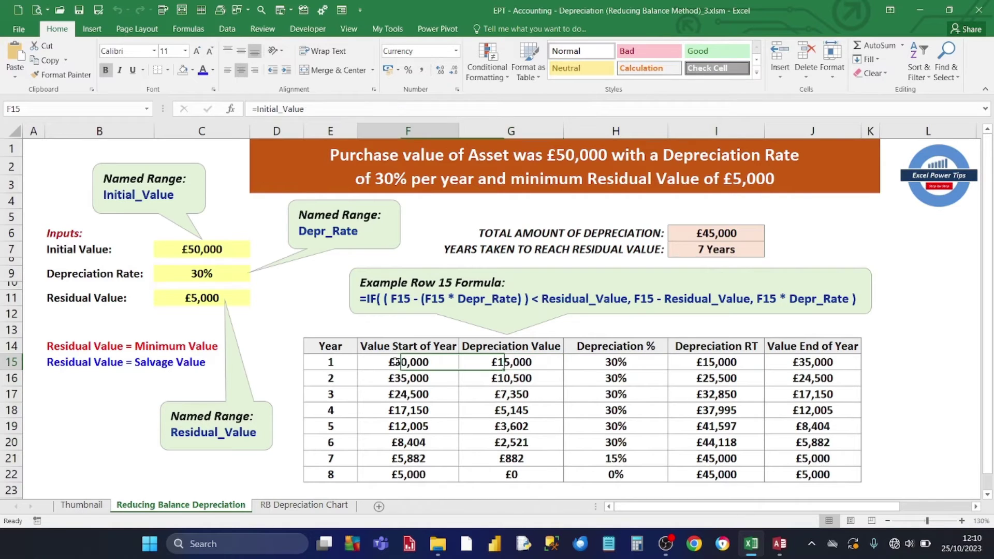
pyautogui.click(603, 367)
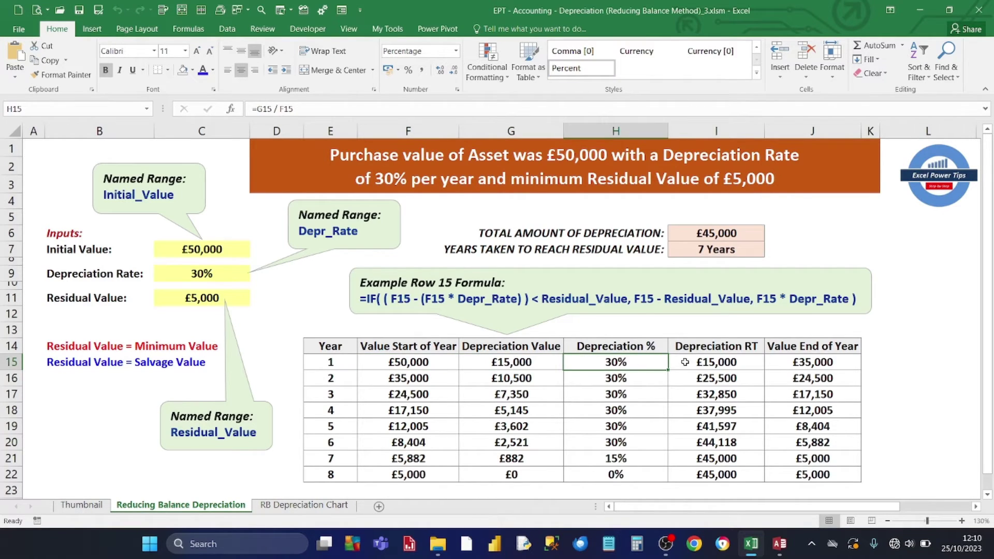
pyautogui.click(708, 362)
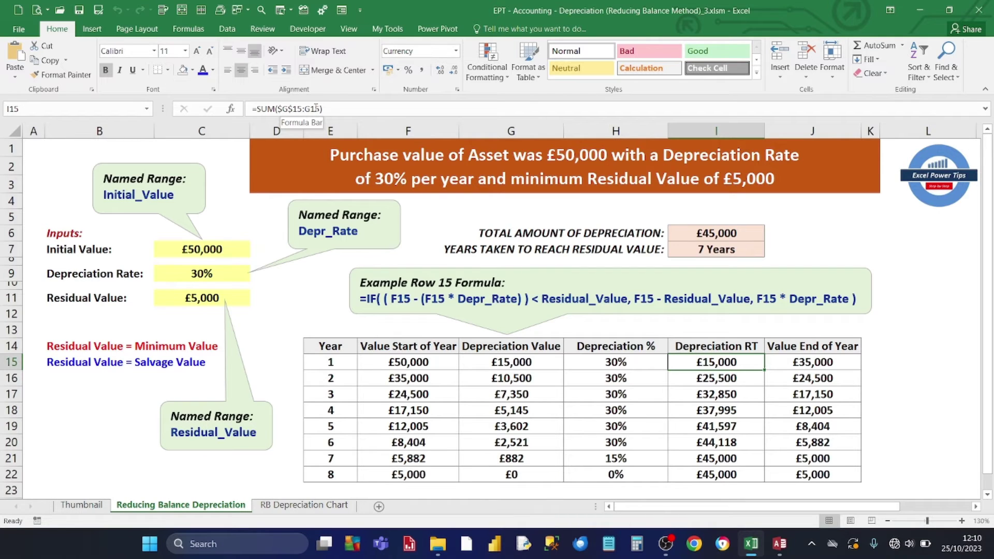
pyautogui.click(719, 473)
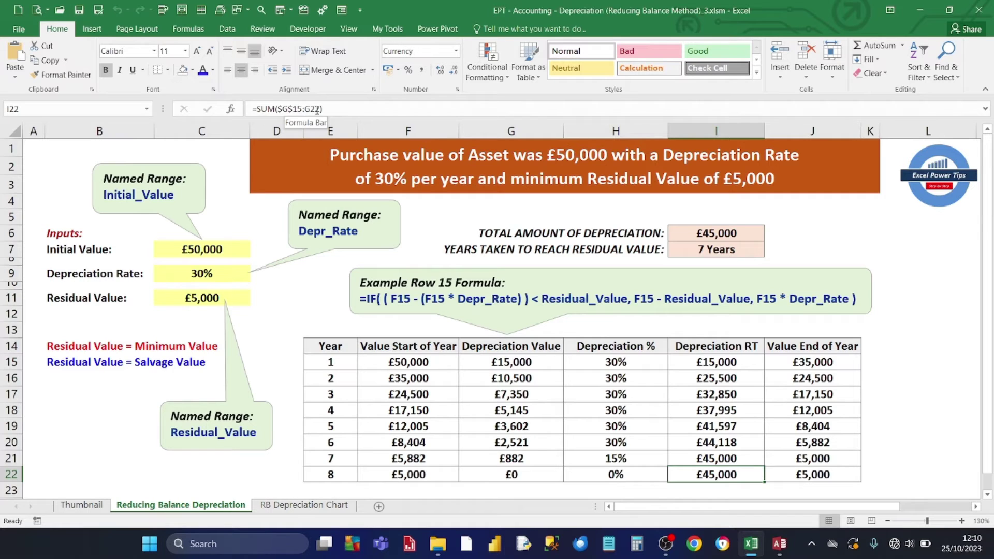
# Check the year 1 Value End of Year formula in J15 against its start value and depreciation value cells.
pyautogui.click(833, 364)
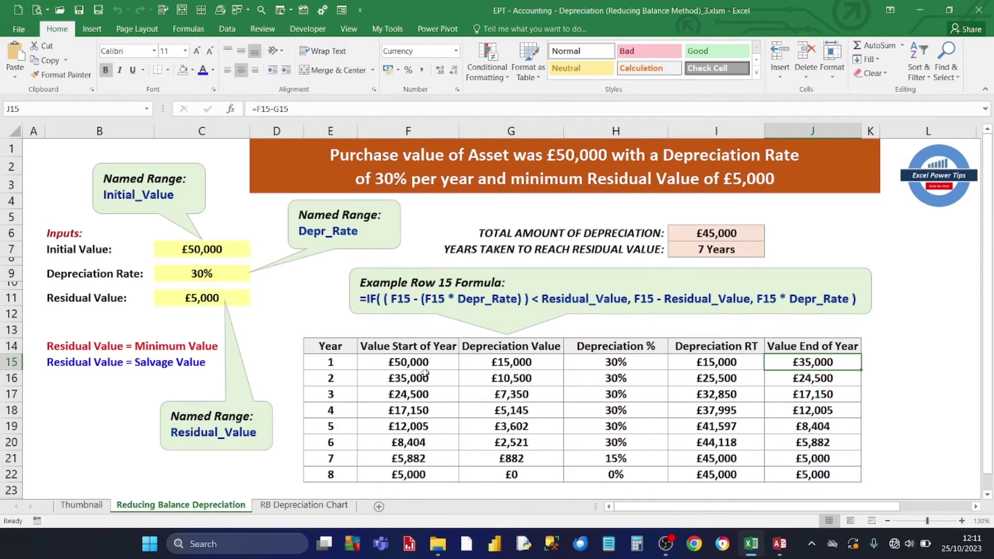
pyautogui.click(406, 362)
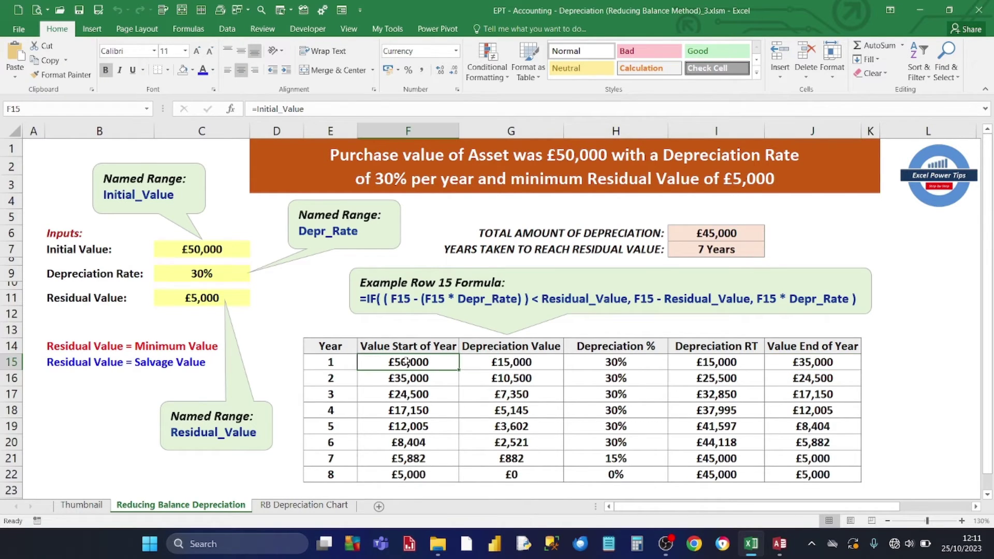
pyautogui.click(502, 363)
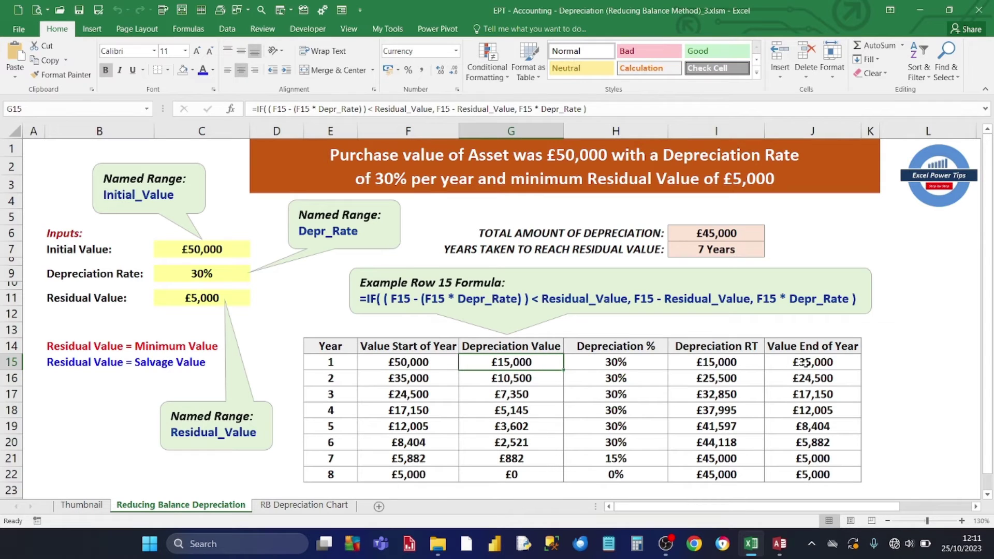
pyautogui.click(804, 363)
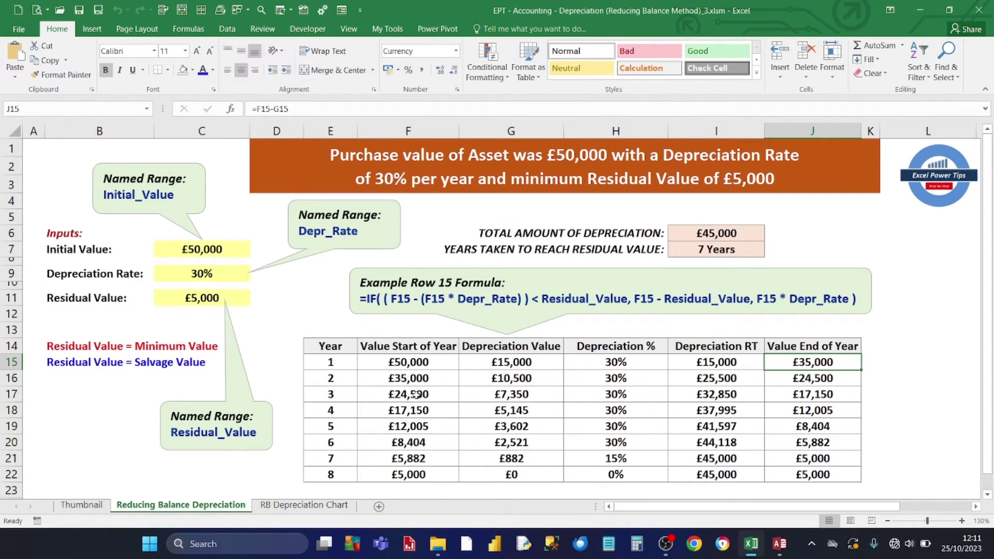
pyautogui.click(401, 367)
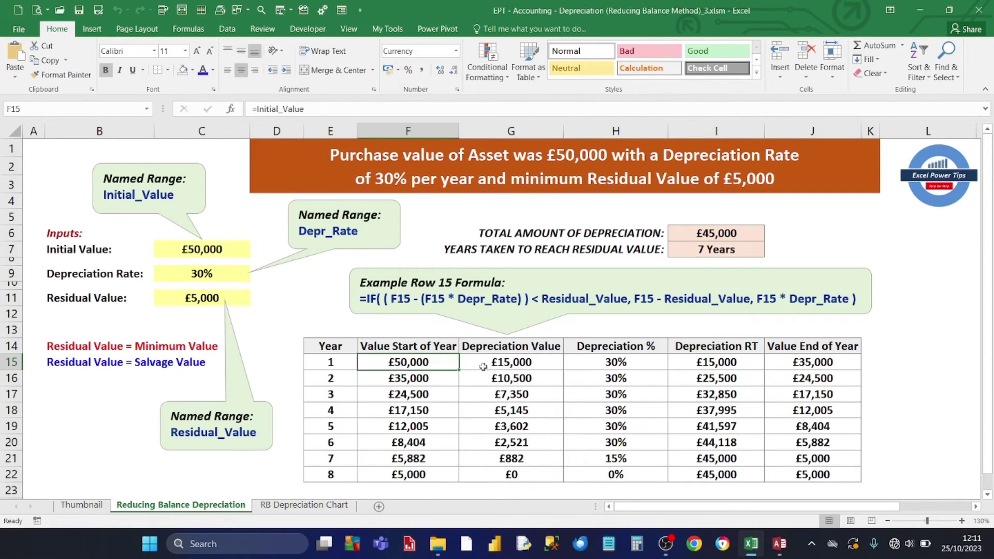
pyautogui.click(799, 365)
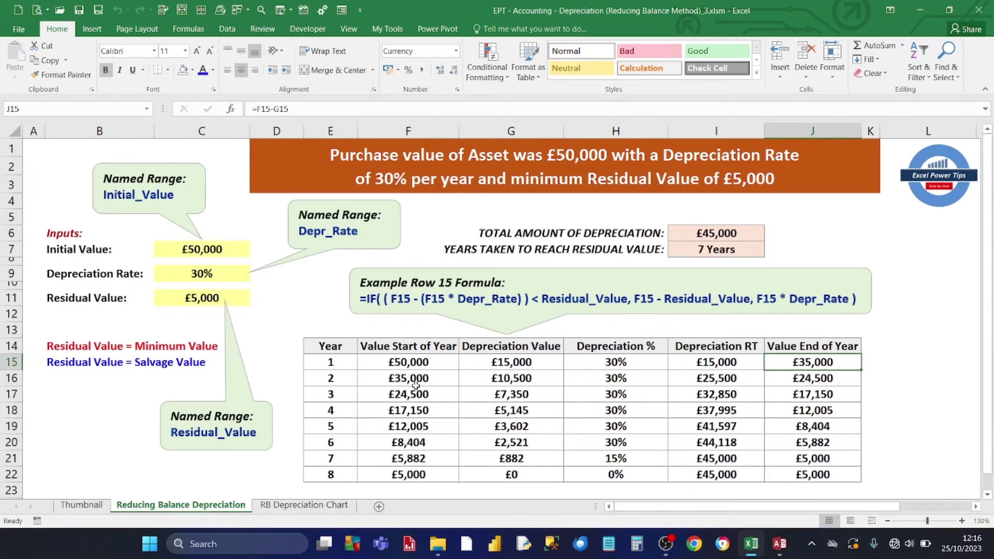
# Trace how the year 2 Value Start of Year in F16 links to the year 1 Value End of Year in J15.
pyautogui.click(403, 378)
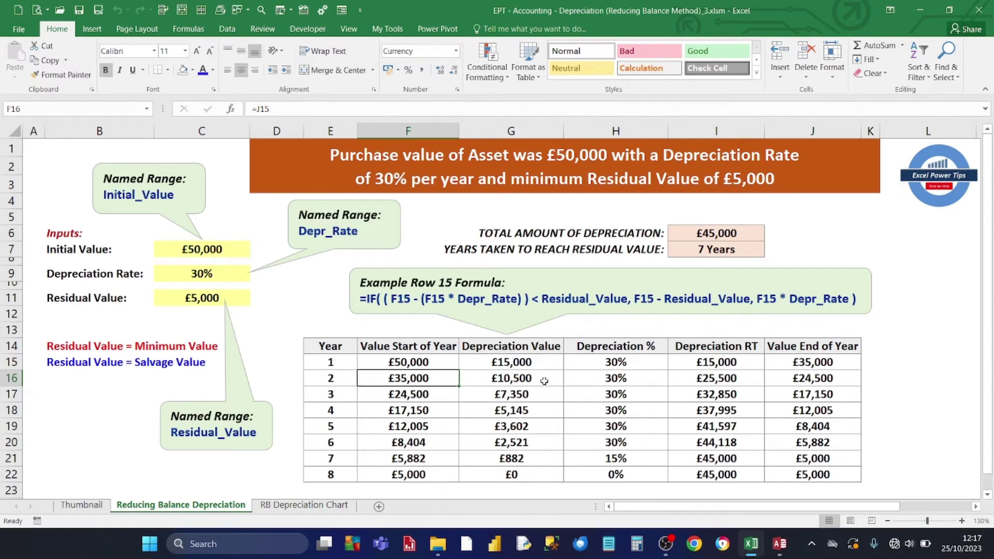
pyautogui.click(812, 363)
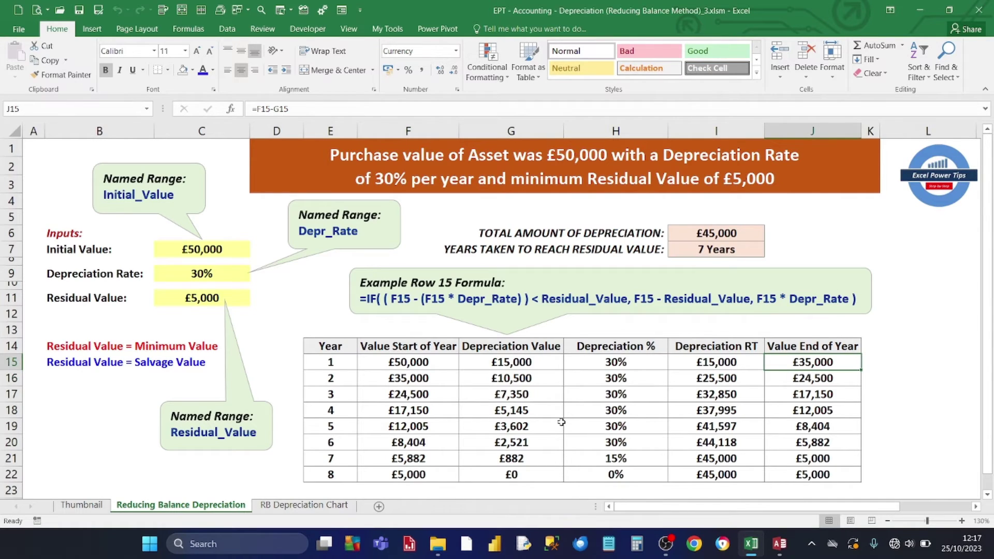
pyautogui.hotkey('ctrl', 'Home')
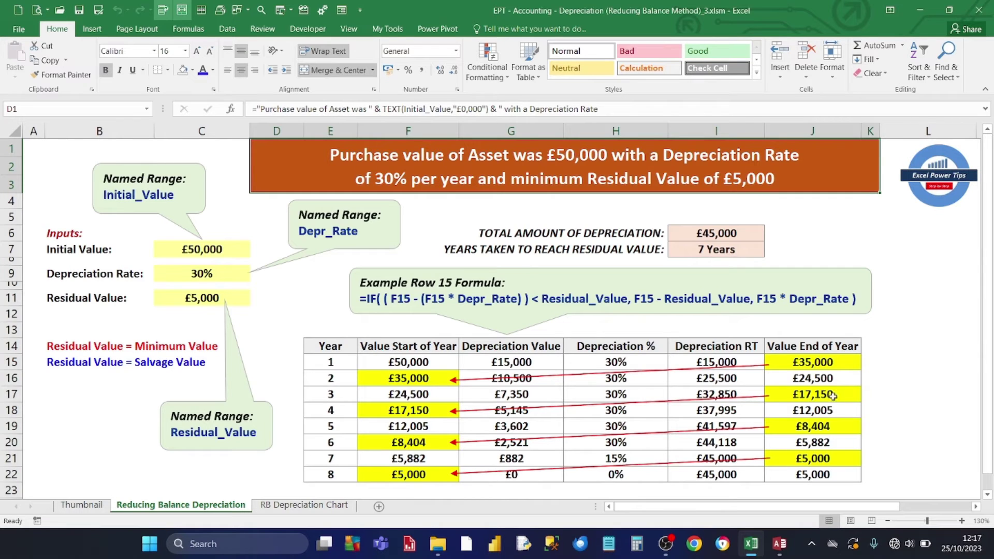
pyautogui.click(801, 362)
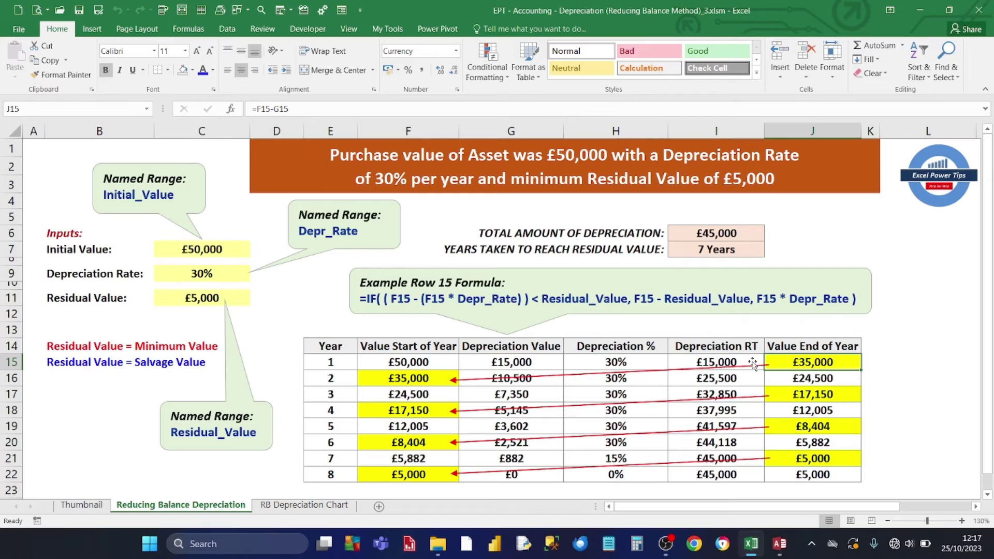
# Trace how Value Start of Year in F16 and F20 links to the previous year's Value End of Year in J15 and J19.
pyautogui.click(413, 382)
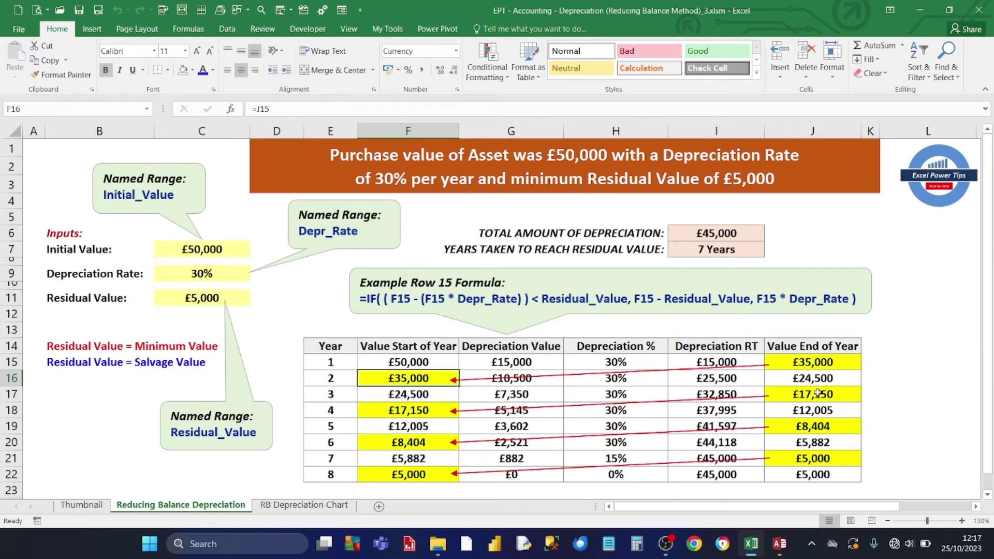
pyautogui.click(820, 429)
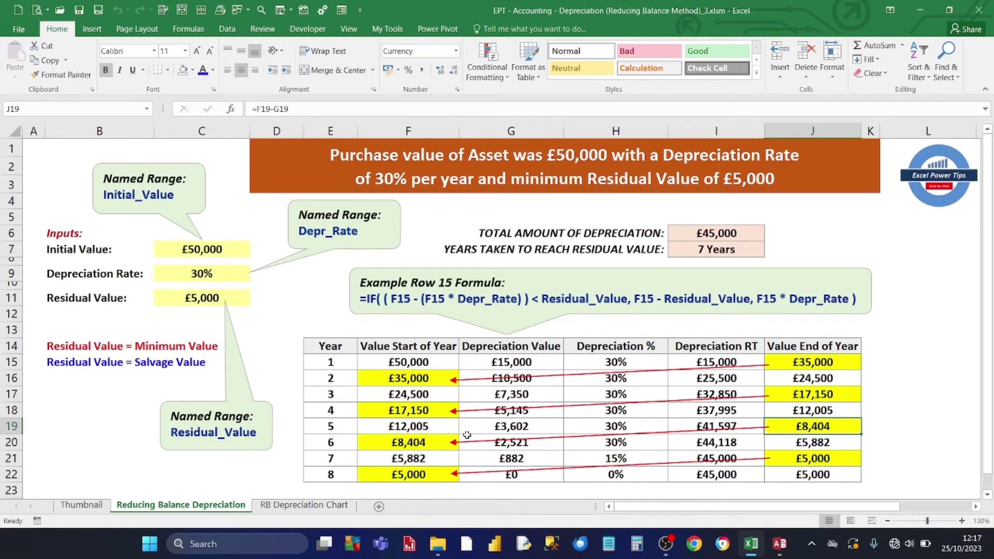
pyautogui.click(421, 448)
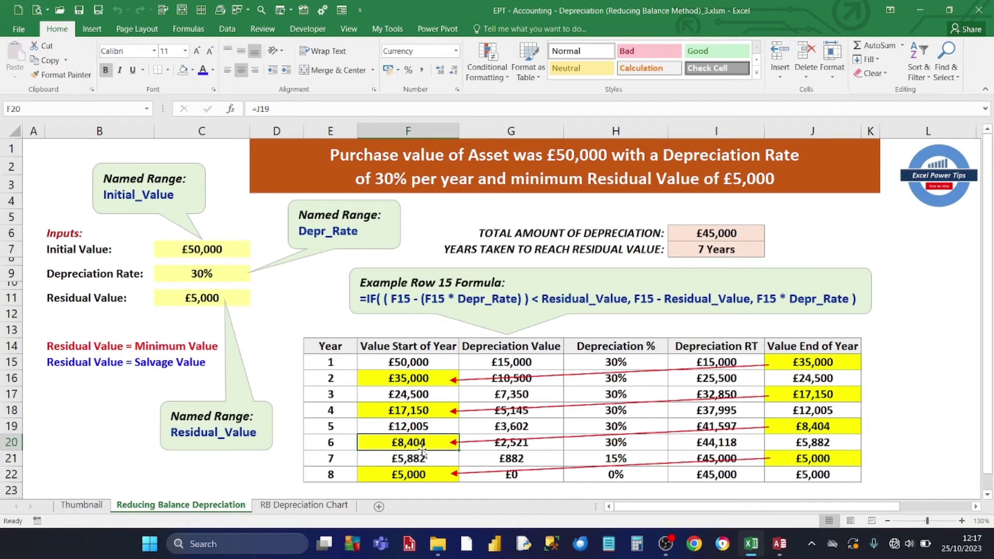
pyautogui.hotkey('ctrl', 'Up')
pyautogui.hotkey('ctrl', 'Up')
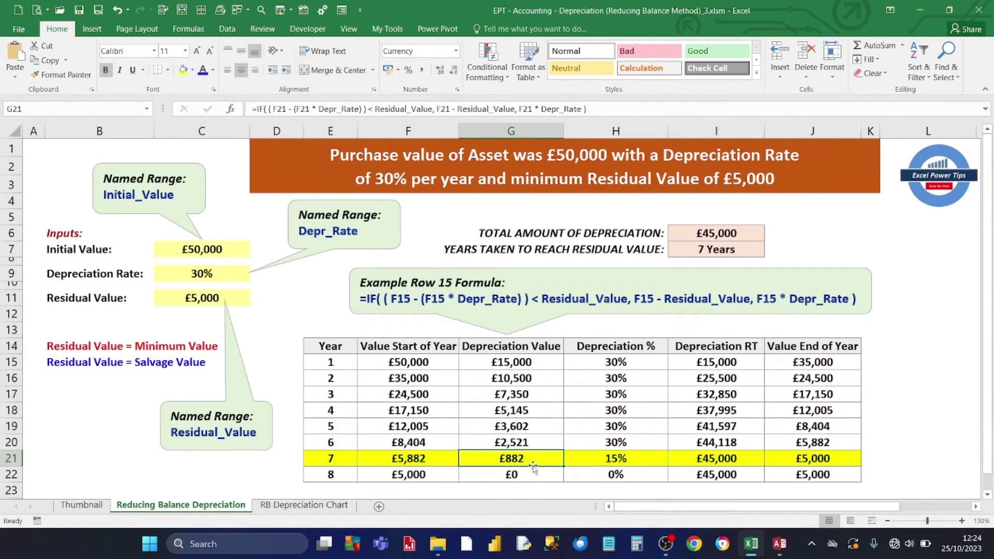
# Inspect the year 7 formulas for Value Start of Year, Depreciation Value and Depreciation % in F21, G21 and H21.
pyautogui.click(612, 458)
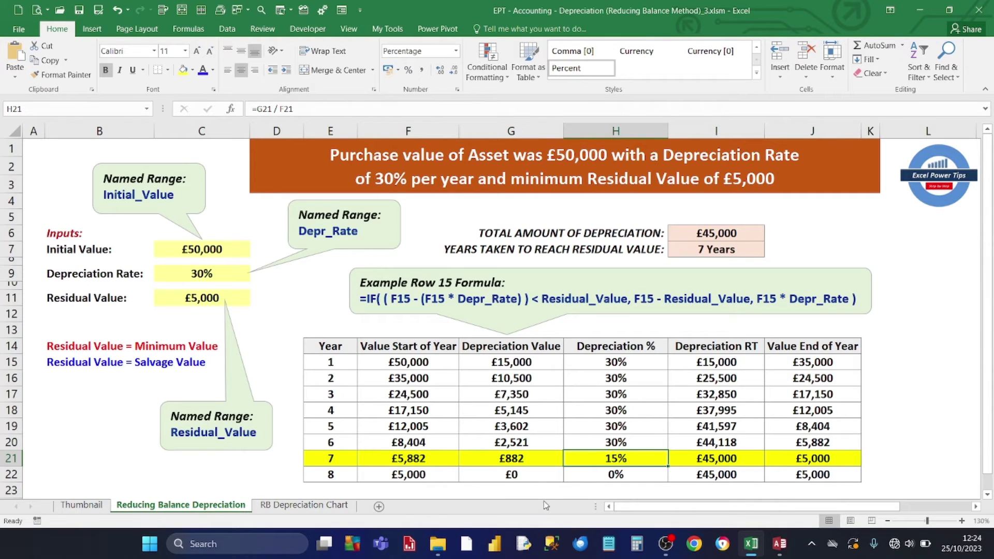
pyautogui.click(499, 459)
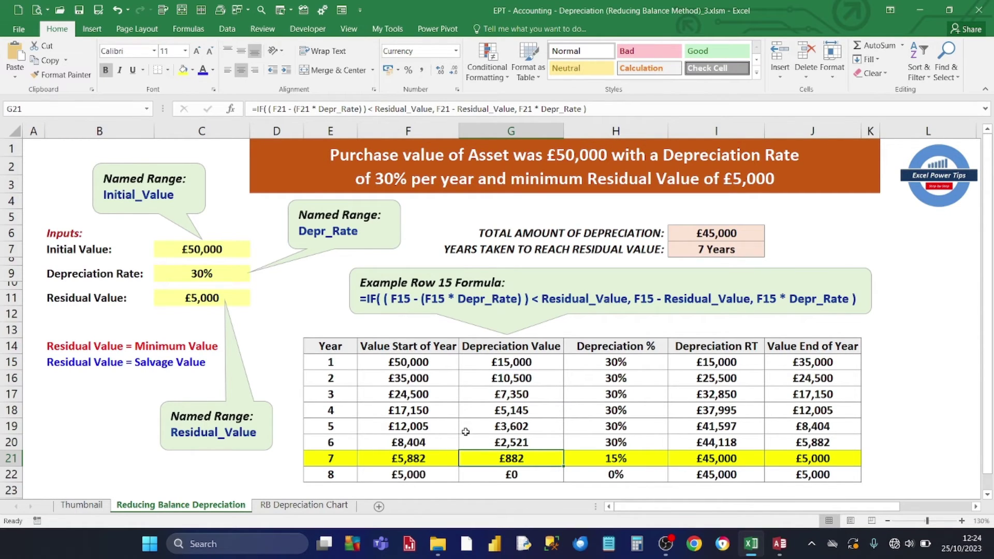
pyautogui.click(419, 458)
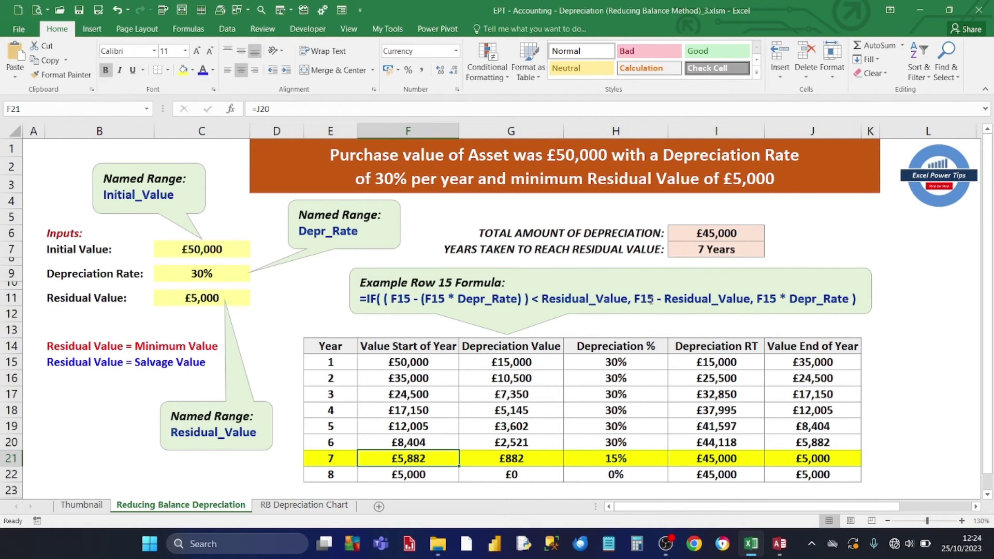
pyautogui.click(496, 461)
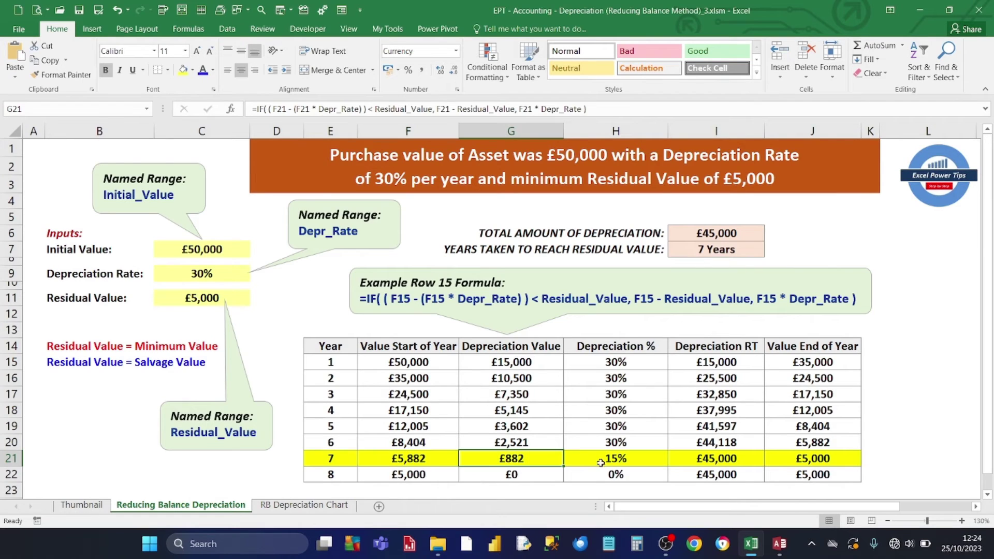
pyautogui.click(624, 460)
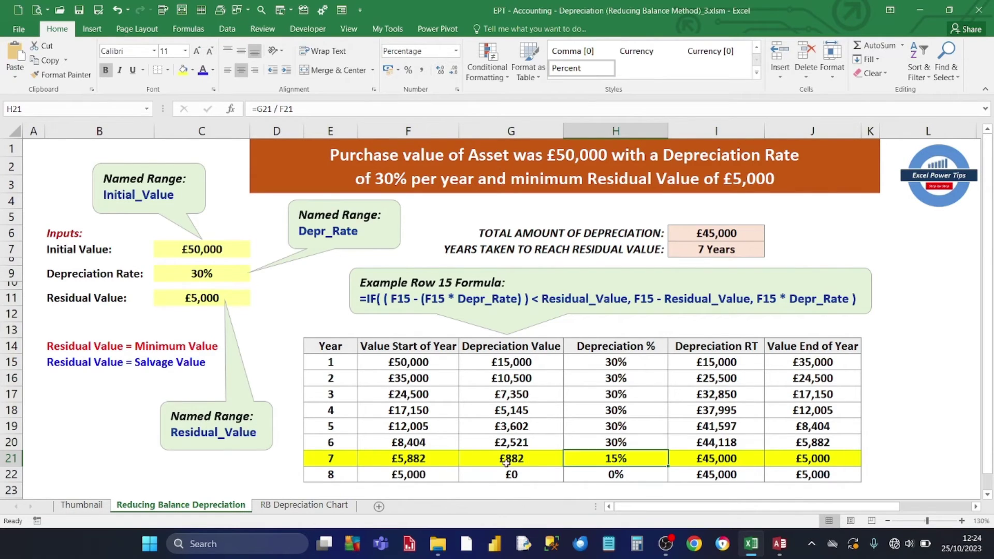
pyautogui.click(422, 459)
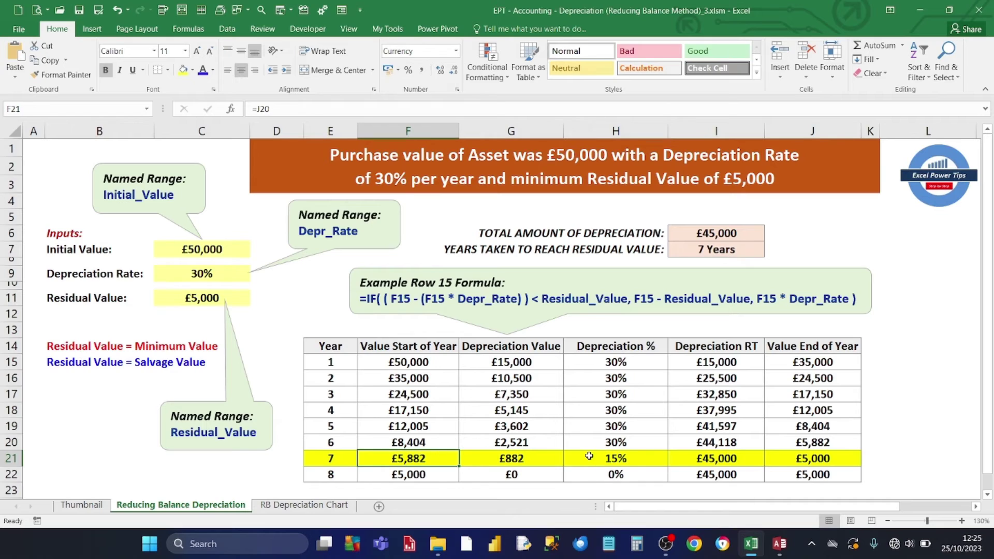
pyautogui.click(619, 455)
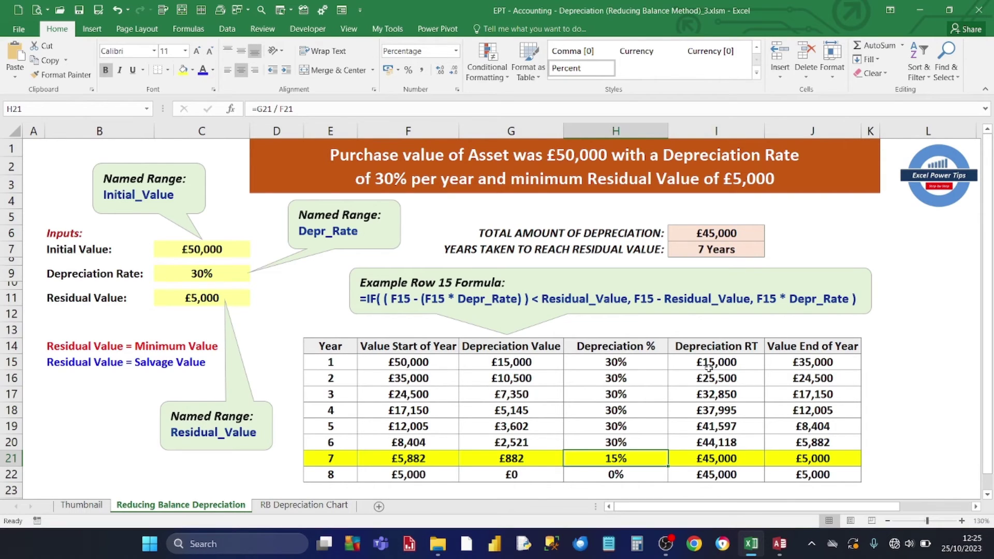
# Check how the year 8 start value in F22 follows from J21, along with the year 8 Depreciation Value in G22.
pyautogui.click(330, 475)
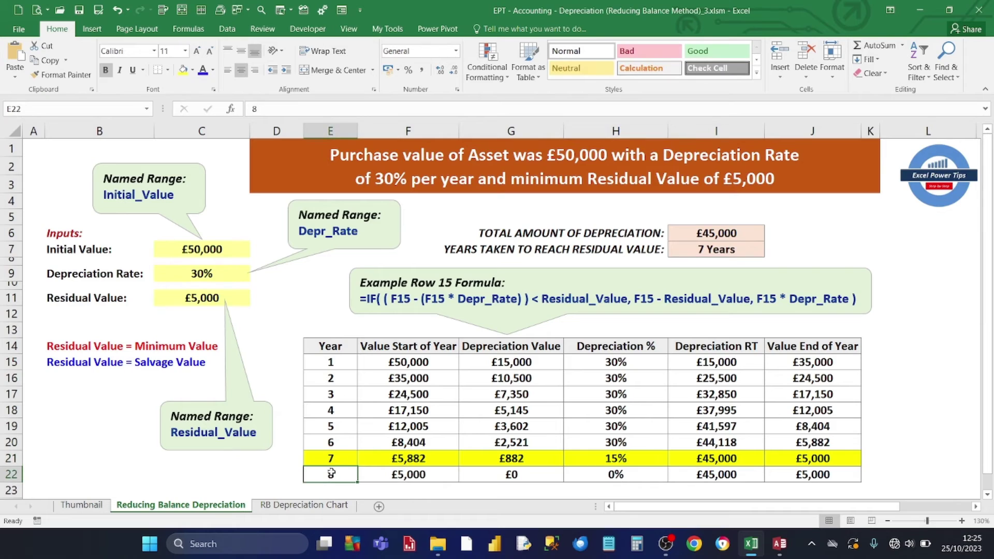
pyautogui.click(803, 460)
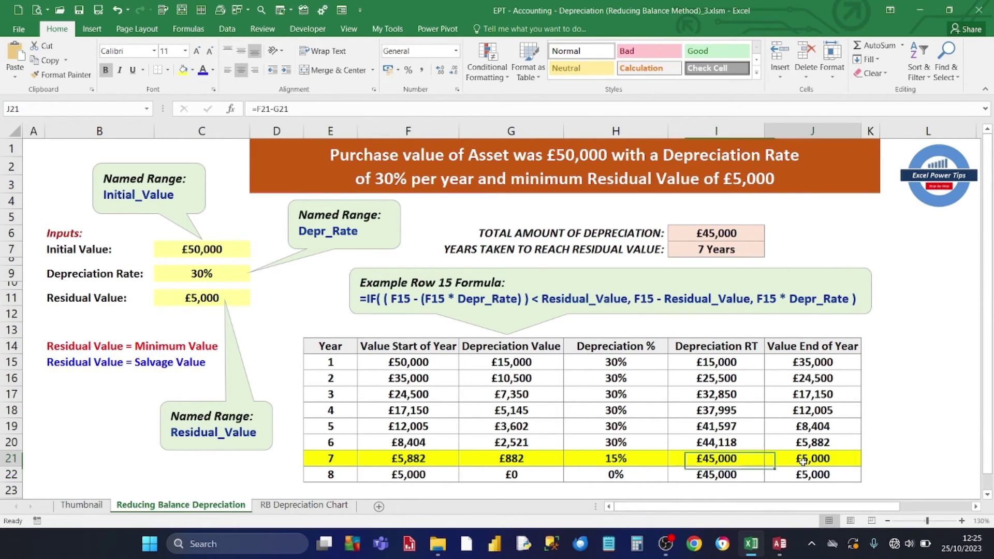
pyautogui.click(407, 474)
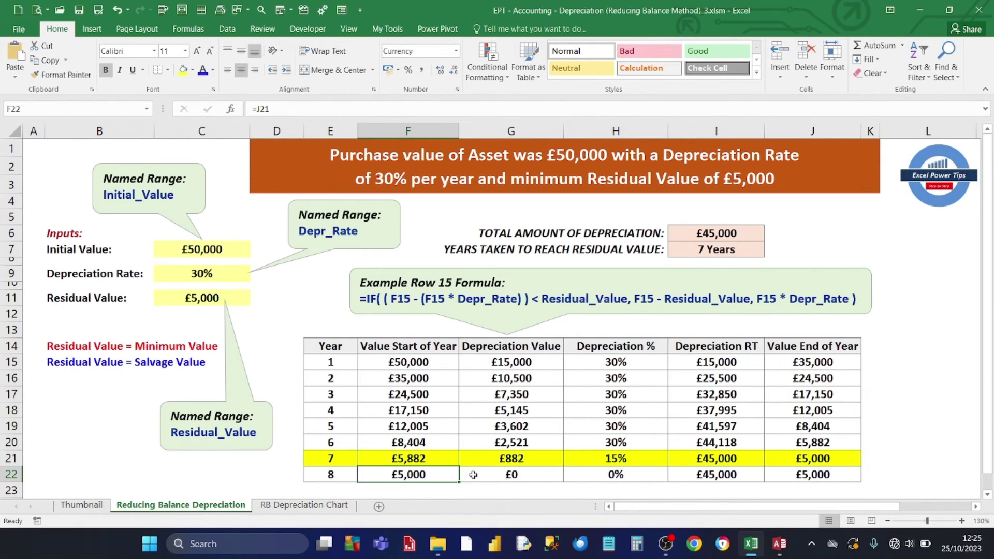
pyautogui.click(511, 474)
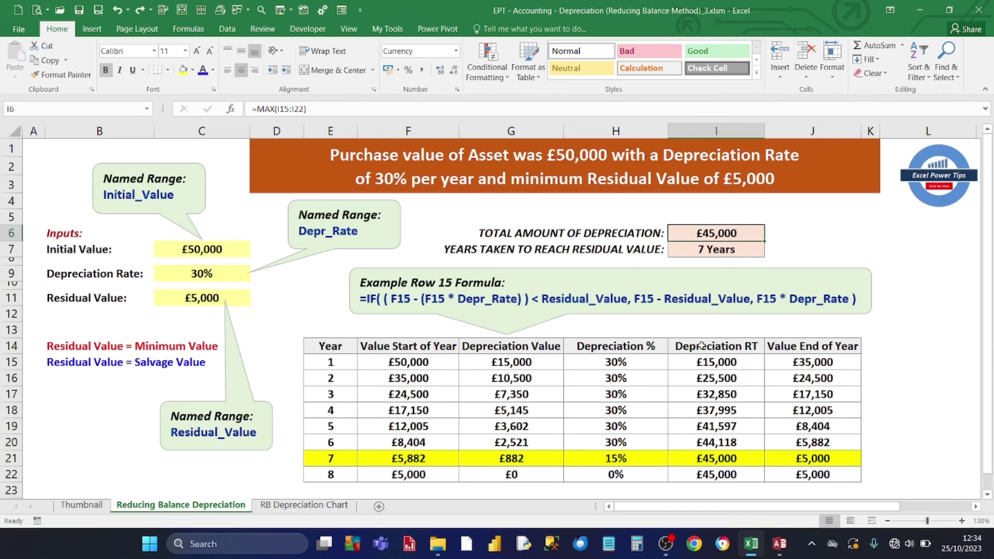
# Compare the Depreciation RT cells for years 7 and 8 with the total amount of depreciation formula in I6.
pyautogui.moveTo(702, 345); pyautogui.dragTo(696, 468)
pyautogui.click(697, 458)
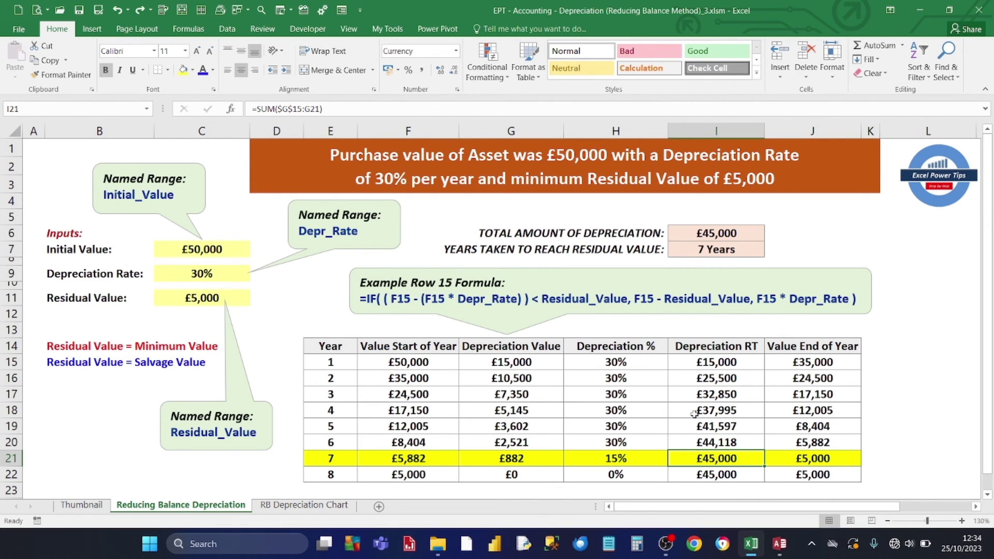
pyautogui.click(710, 474)
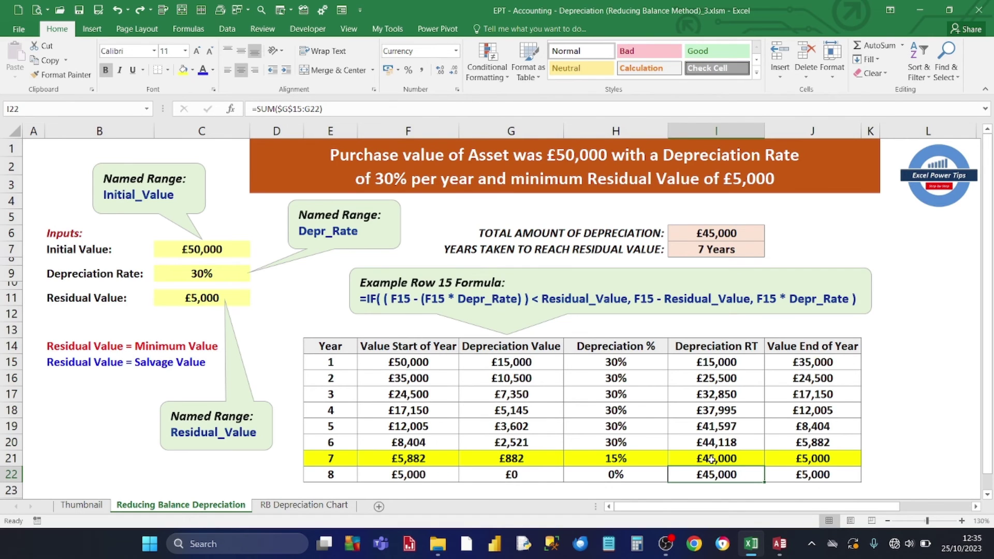
pyautogui.click(711, 459)
pyautogui.click(715, 473)
pyautogui.click(709, 461)
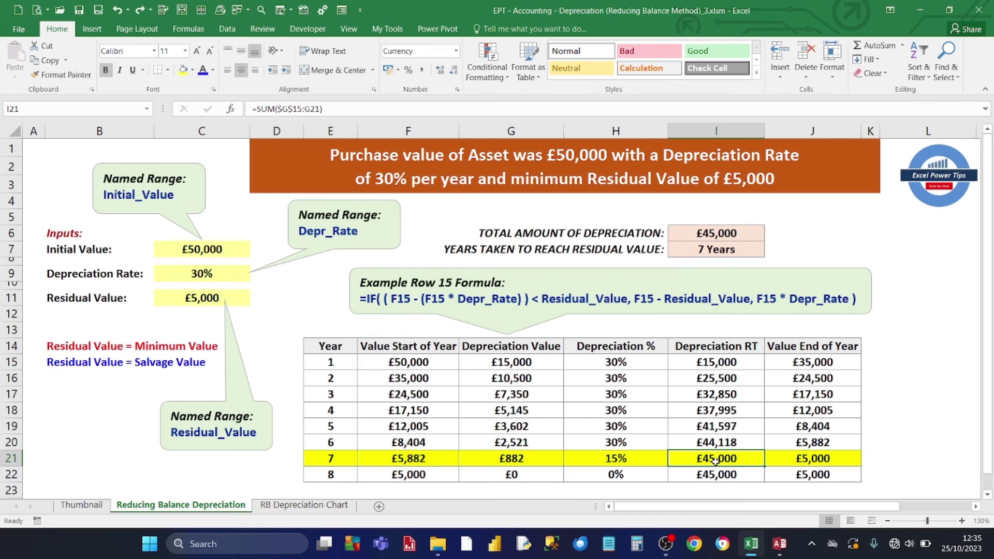
pyautogui.click(705, 234)
# Examine the COUNTIF formula for years taken to reach residual value in I7 against the Depreciation % range H15:H22.
pyautogui.click(710, 250)
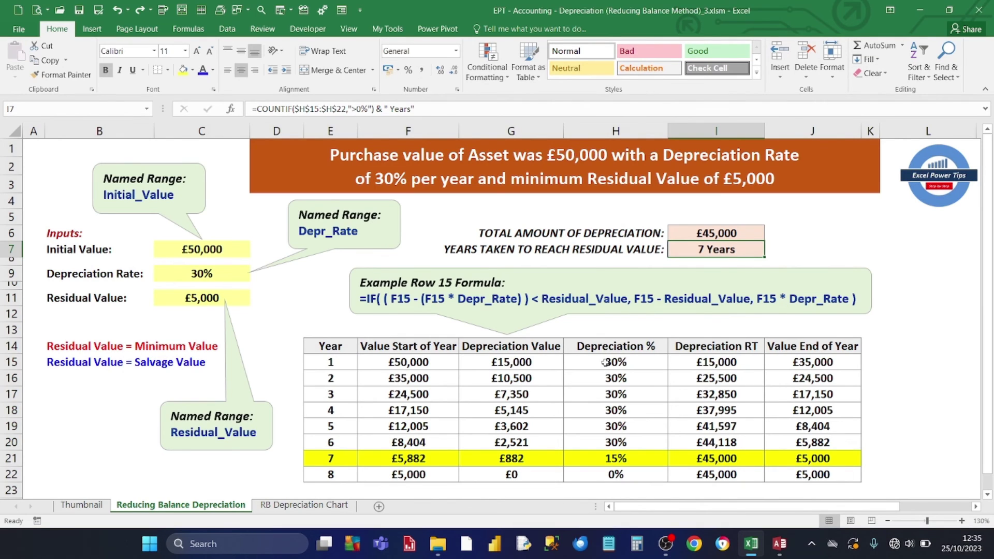
pyautogui.moveTo(603, 362); pyautogui.dragTo(603, 469)
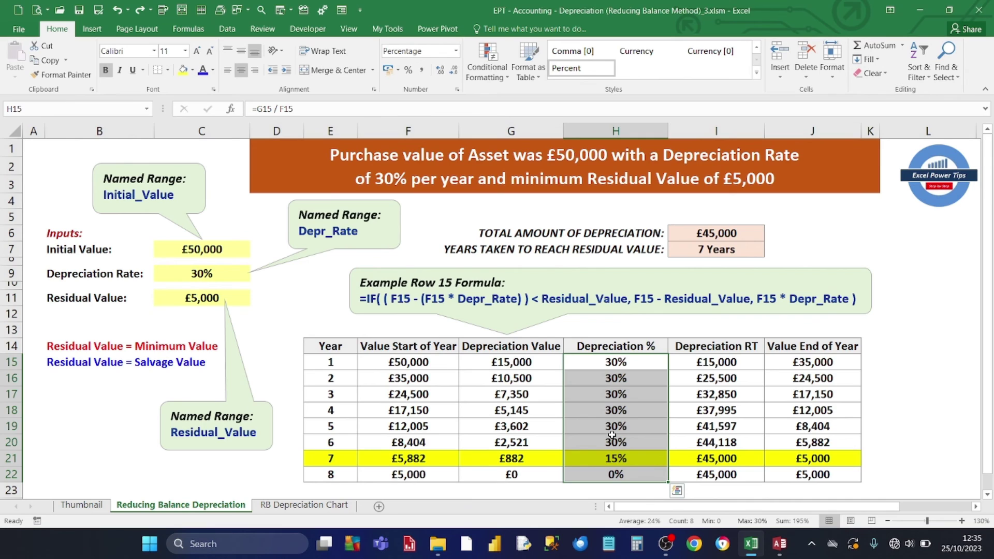
pyautogui.click(615, 457)
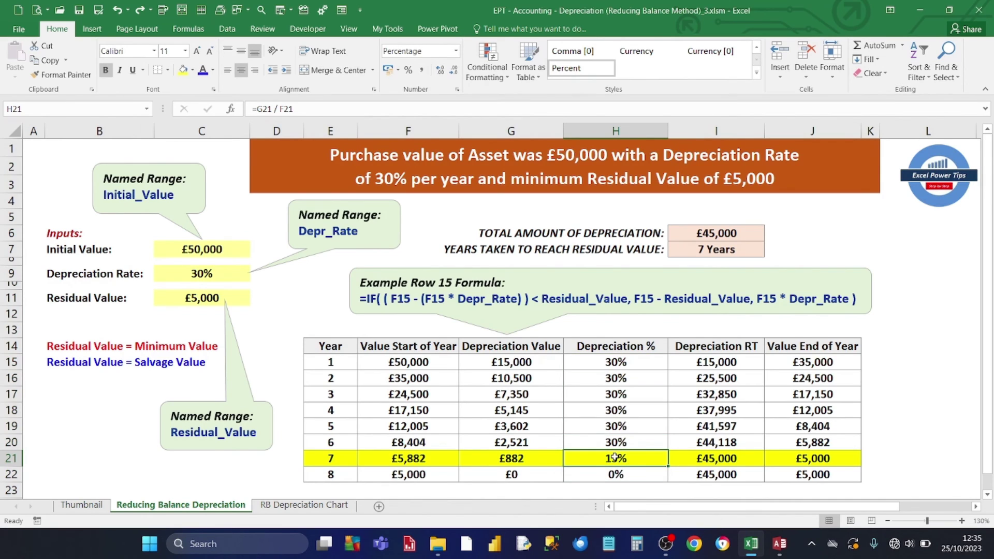
pyautogui.click(602, 473)
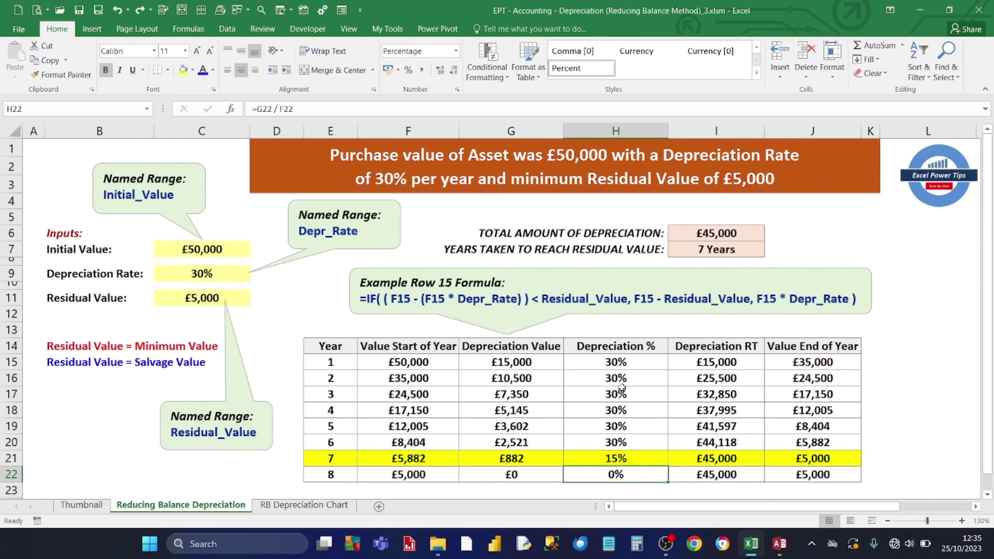
pyautogui.moveTo(616, 362); pyautogui.dragTo(612, 453)
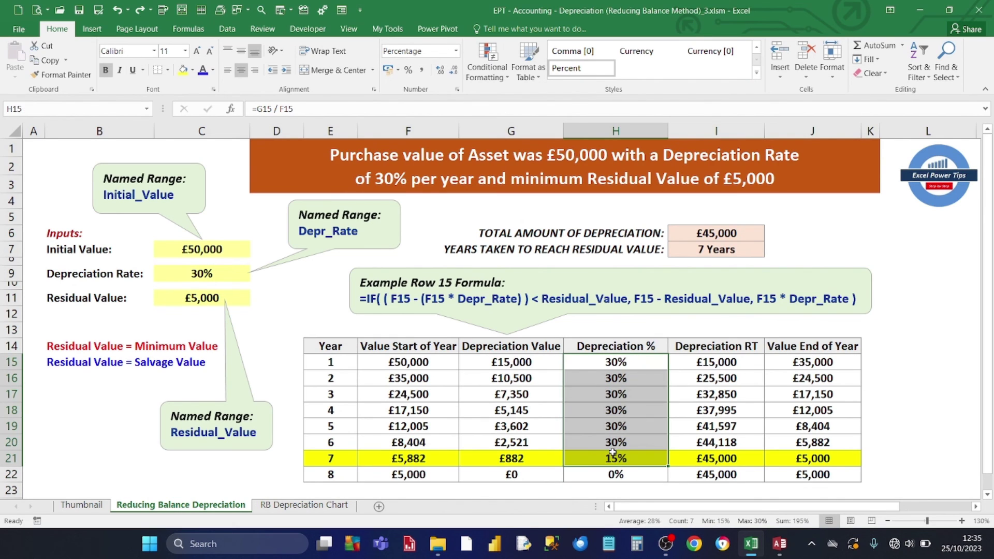
pyautogui.click(697, 250)
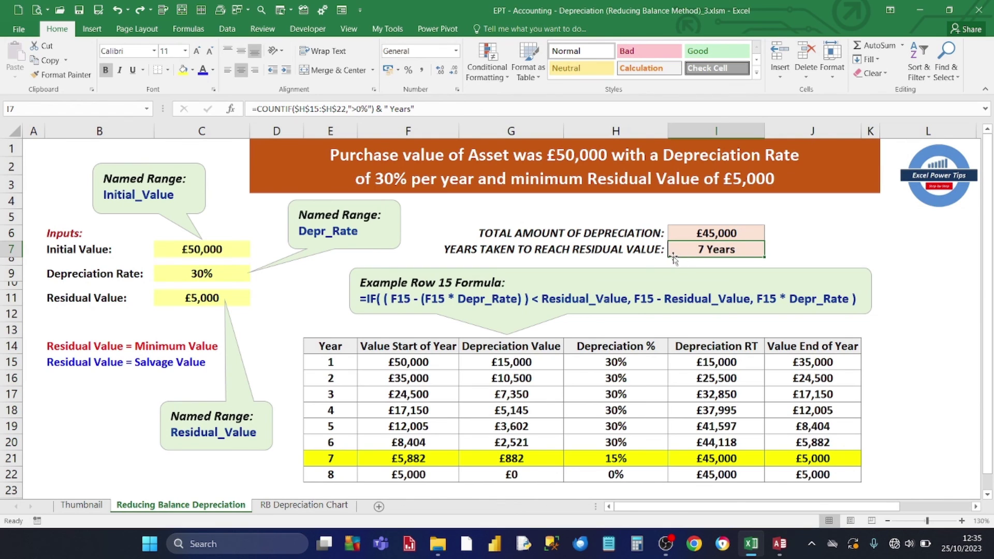
# Set the Initial Value input to £30,000 and the Depreciation Rate input to 40%.
pyautogui.click(185, 249)
pyautogui.write('30000')
pyautogui.press('Return')
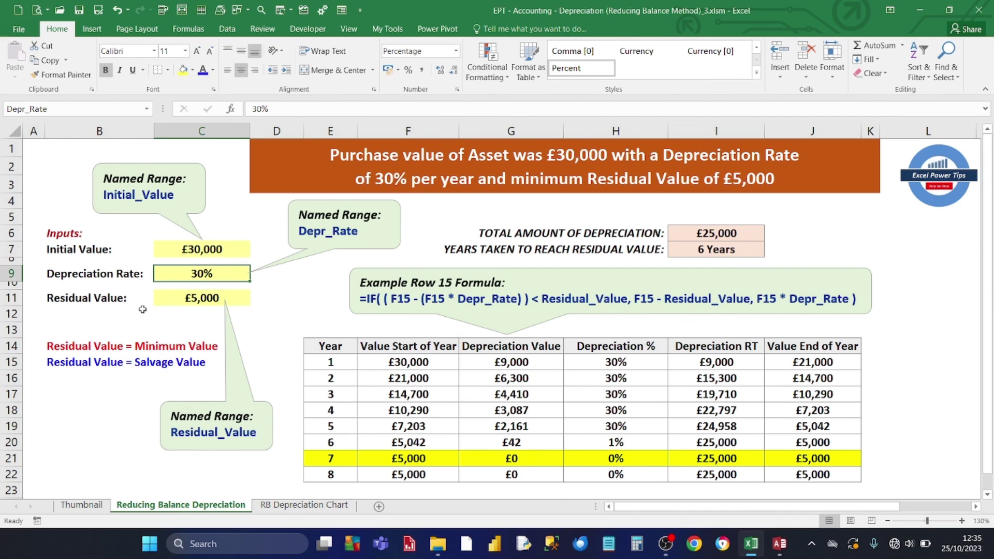
pyautogui.write('40')
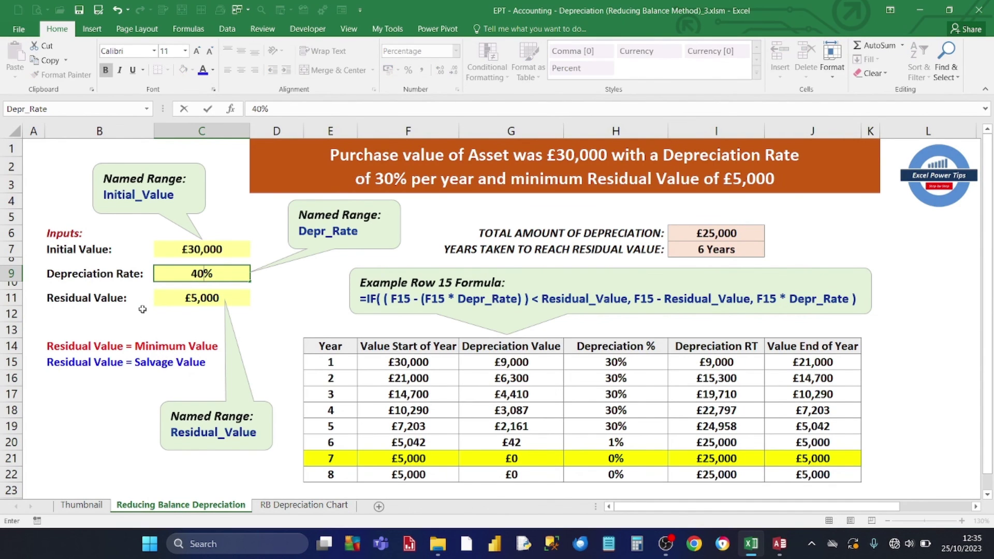
pyautogui.press('Return')
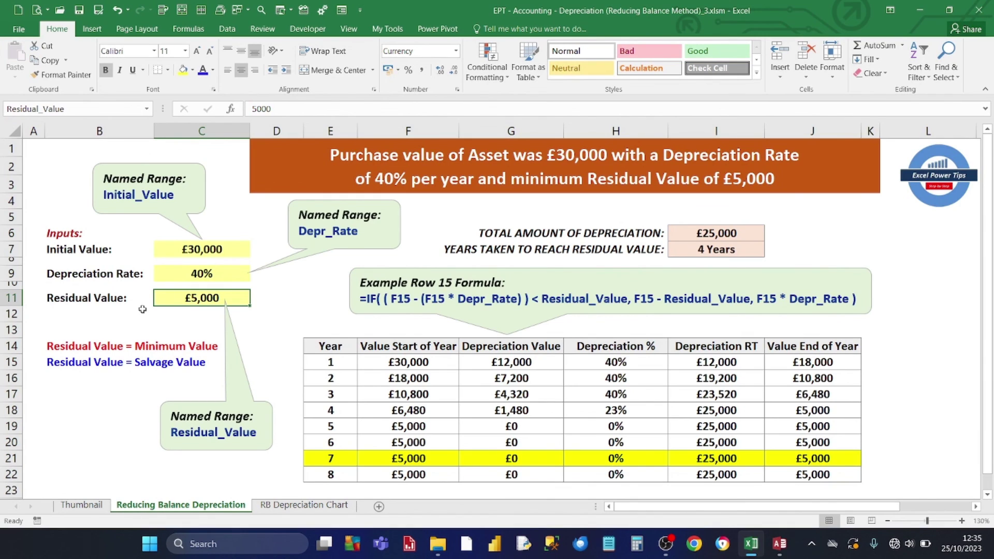
# Set the Residual Value input in C11 to £2,000.
pyautogui.press('BackSpace')
pyautogui.write('2000')
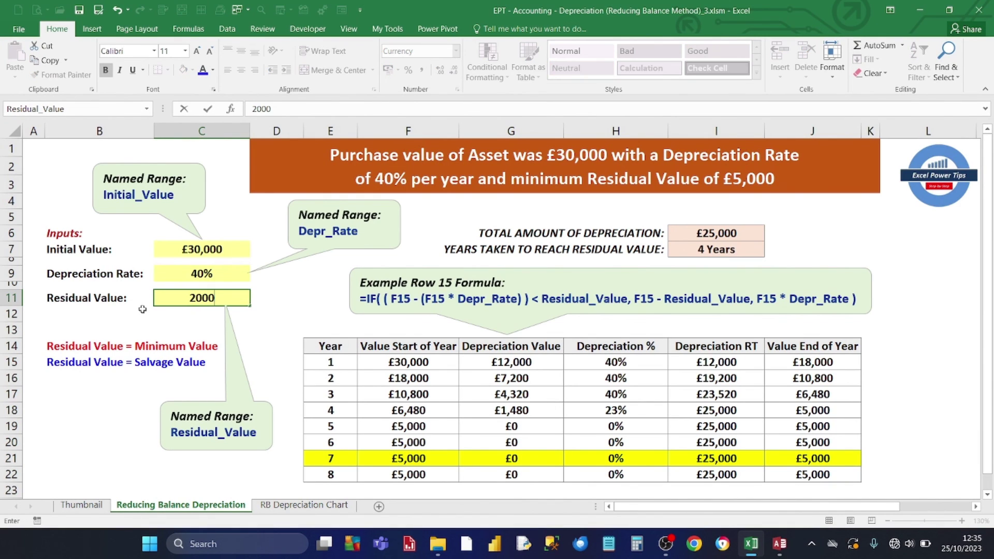
pyautogui.press('Return')
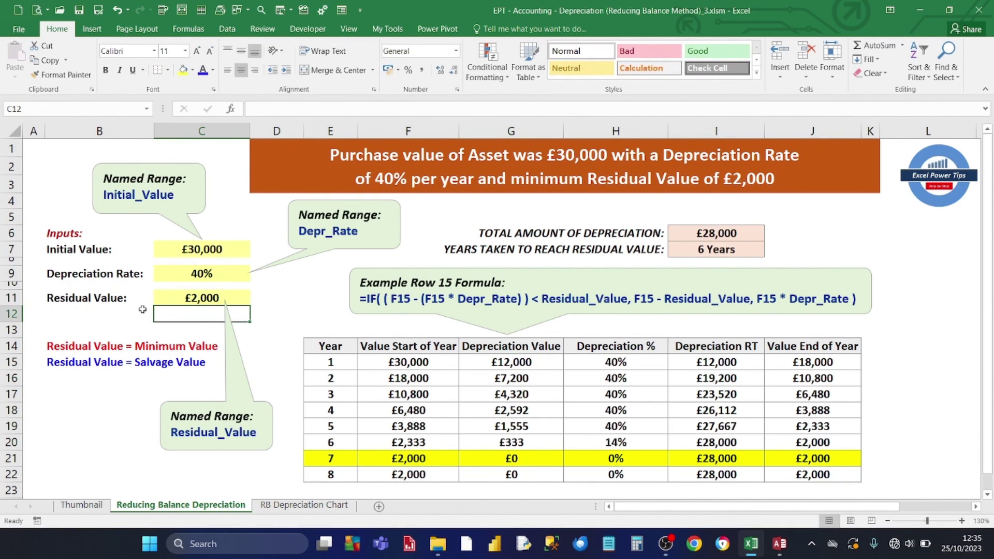